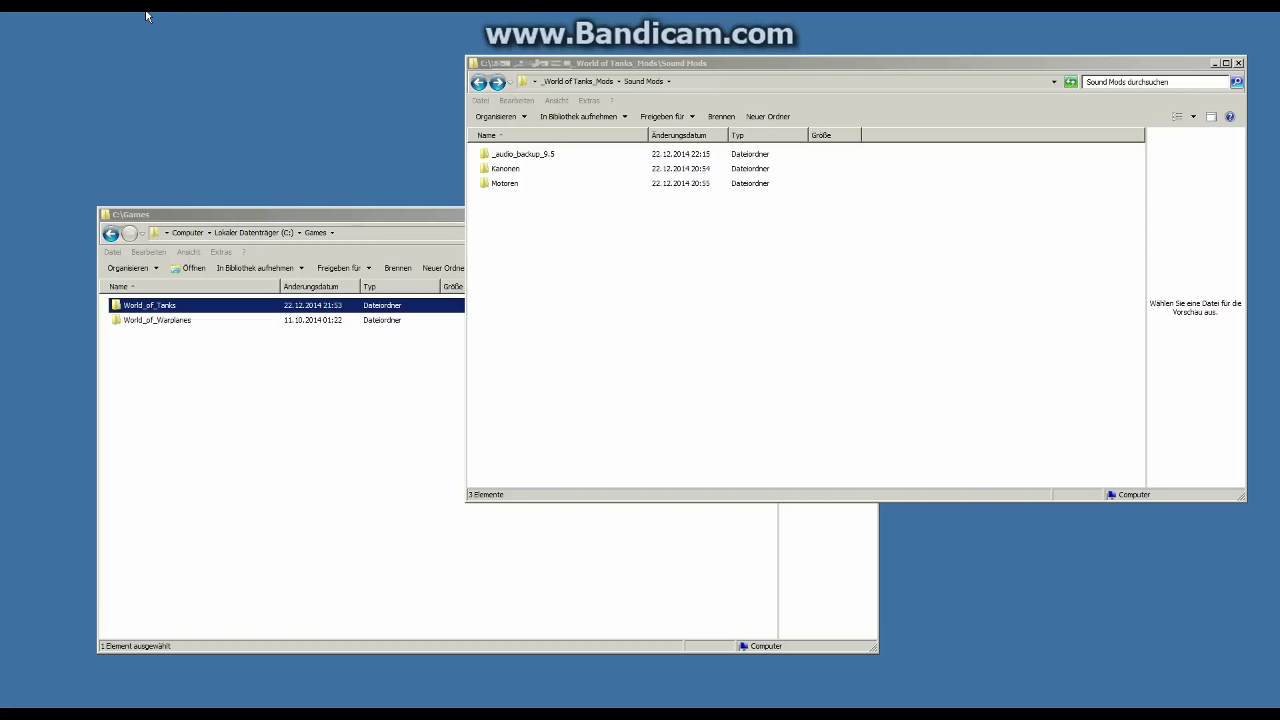
Step: Switch to the browser's World of Tanks sound mods list and open HR Gun Sound Mod and Gnomefather's engines in new tabs
{"action": "key", "text": "alt+Tab"}
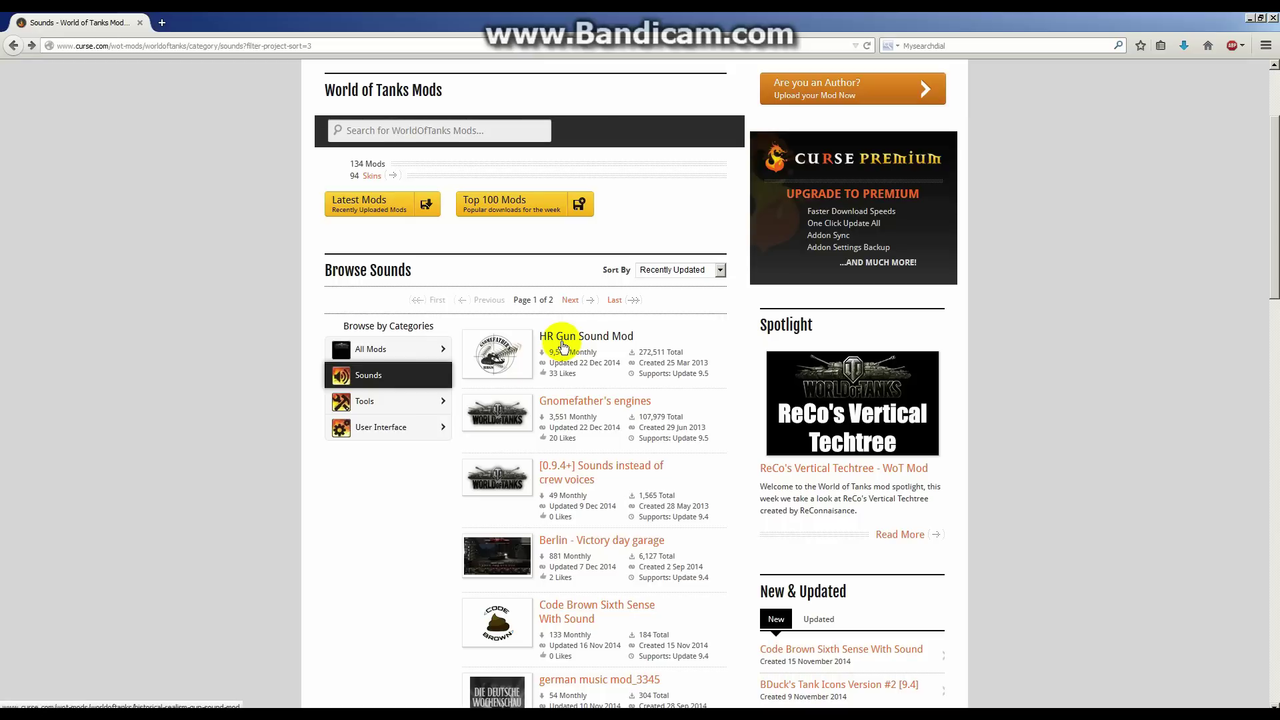
{"action": "middle_click", "coordinate": [589, 341]}
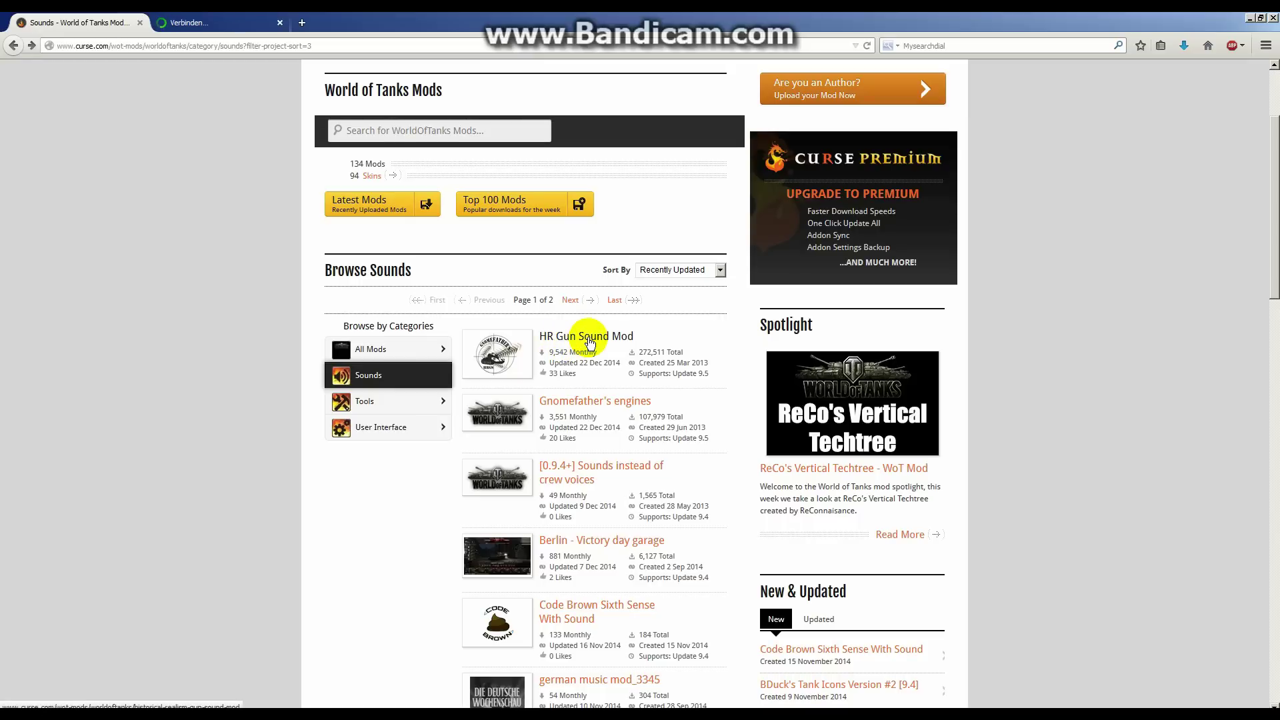
{"action": "middle_click", "coordinate": [605, 406]}
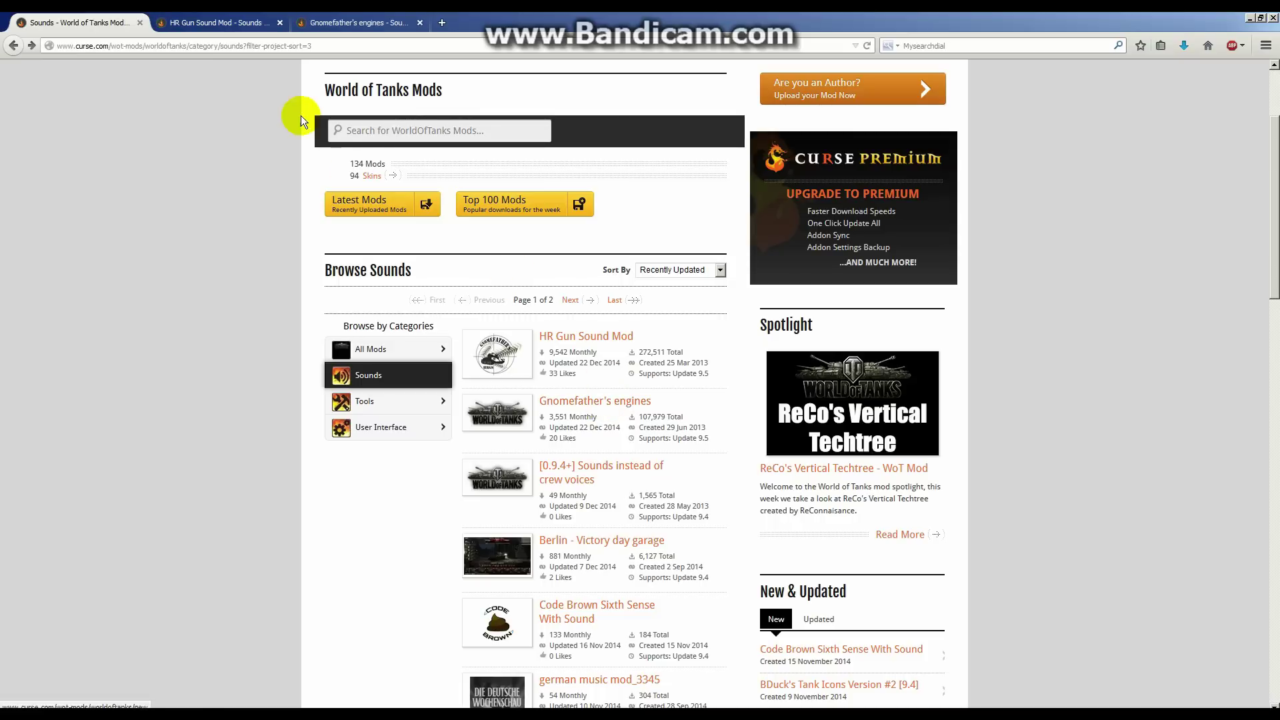
Step: Start the HR Gun Sound Mod download from its project page and cancel the save prompt
{"action": "left_click", "coordinate": [221, 23]}
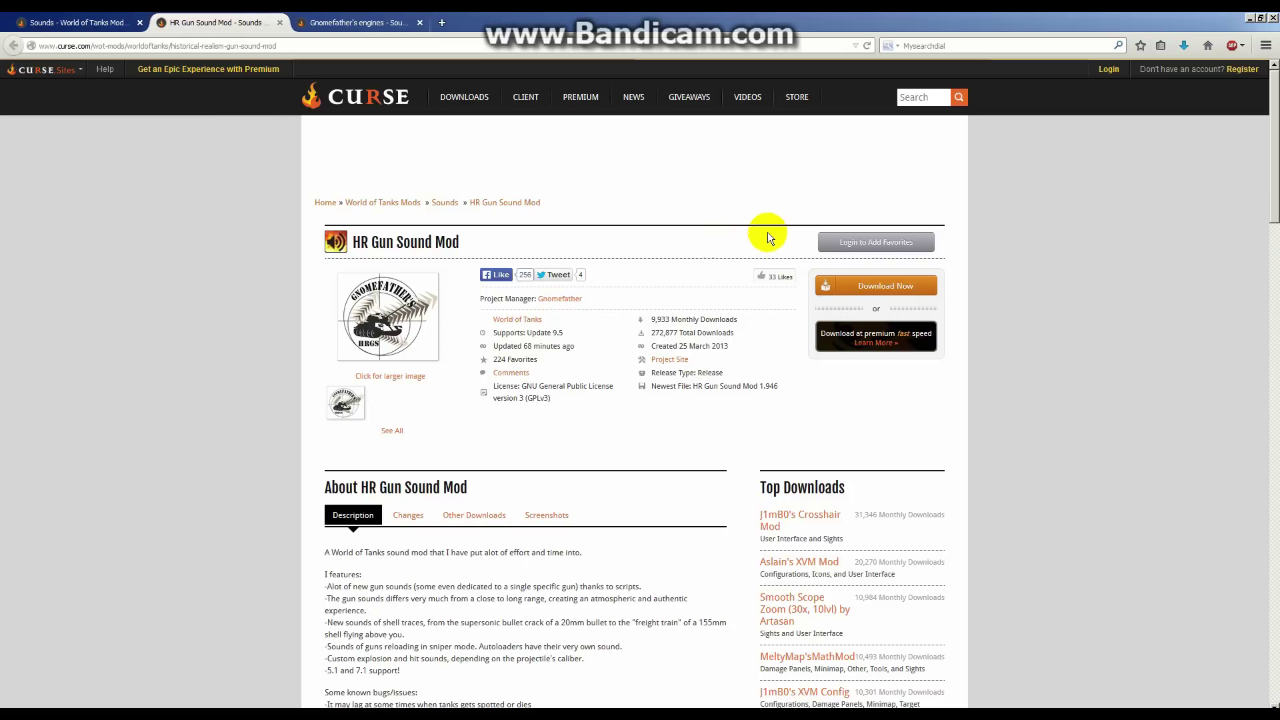
{"action": "left_click", "coordinate": [878, 291]}
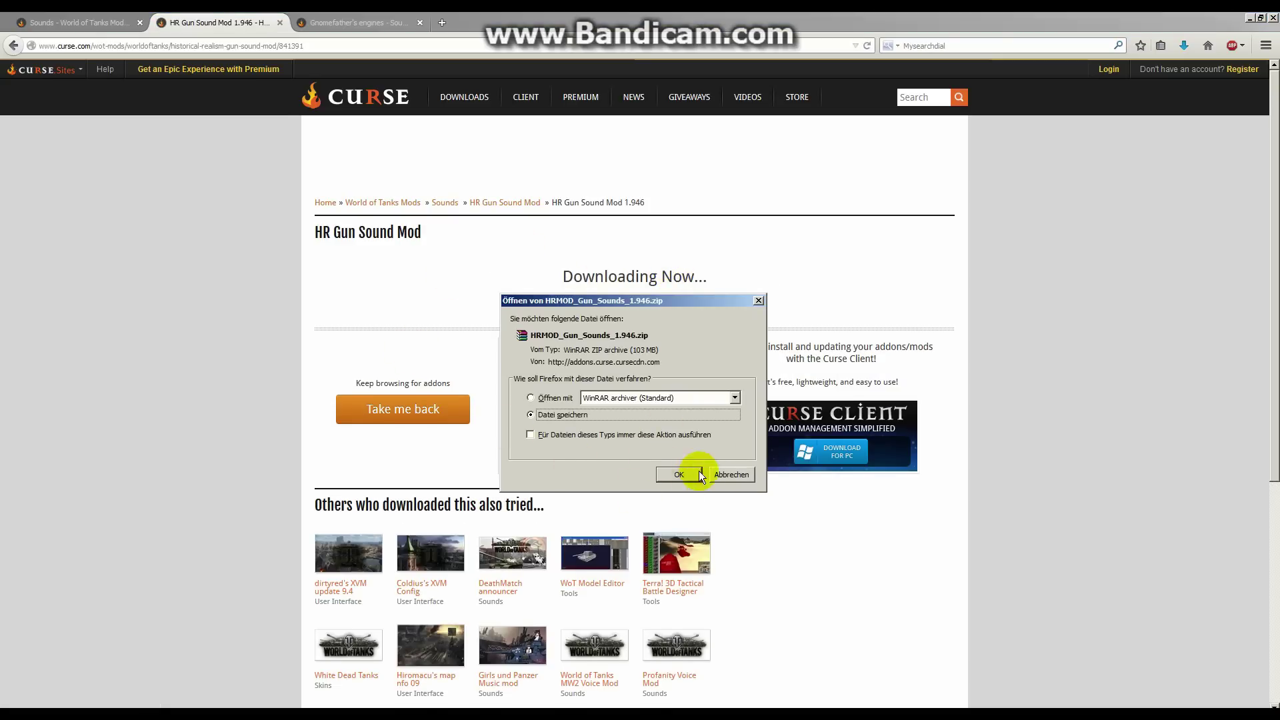
{"action": "left_click", "coordinate": [742, 474]}
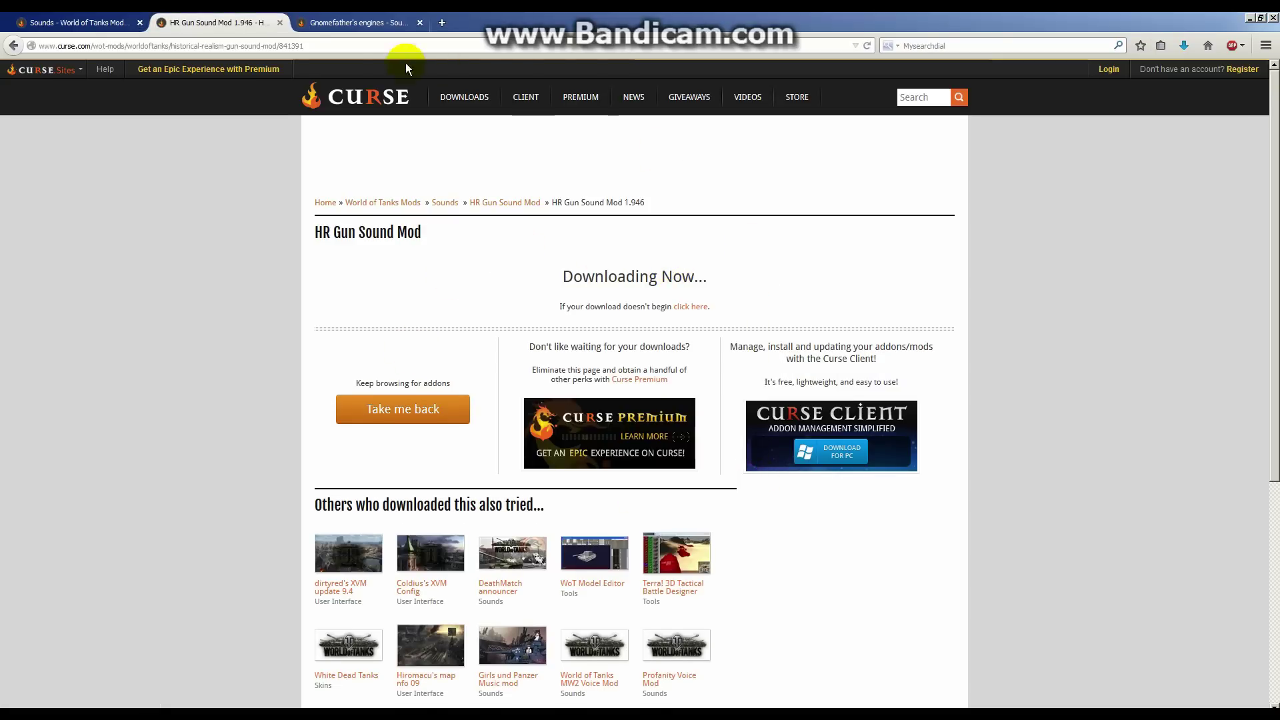
Step: Start the Gnomefather's engines download from its project page and cancel the save prompt
{"action": "left_click", "coordinate": [330, 24]}
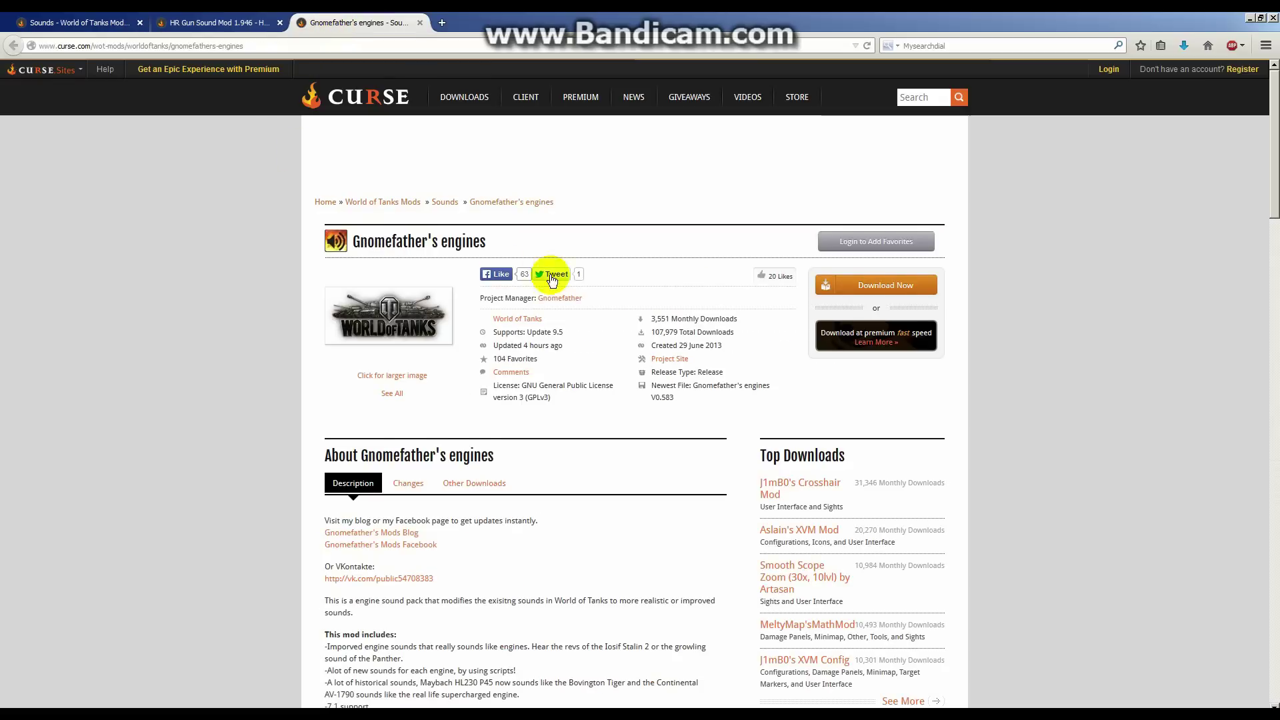
{"action": "left_click", "coordinate": [873, 287]}
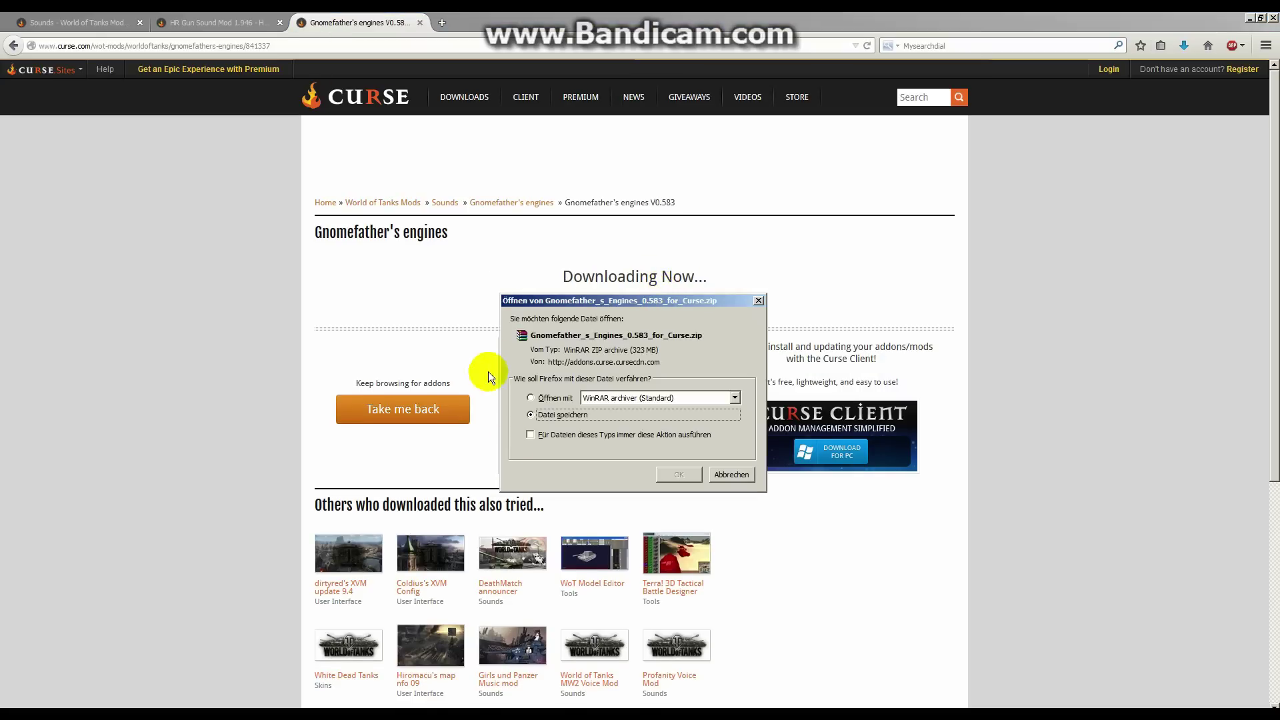
{"action": "left_click", "coordinate": [733, 476]}
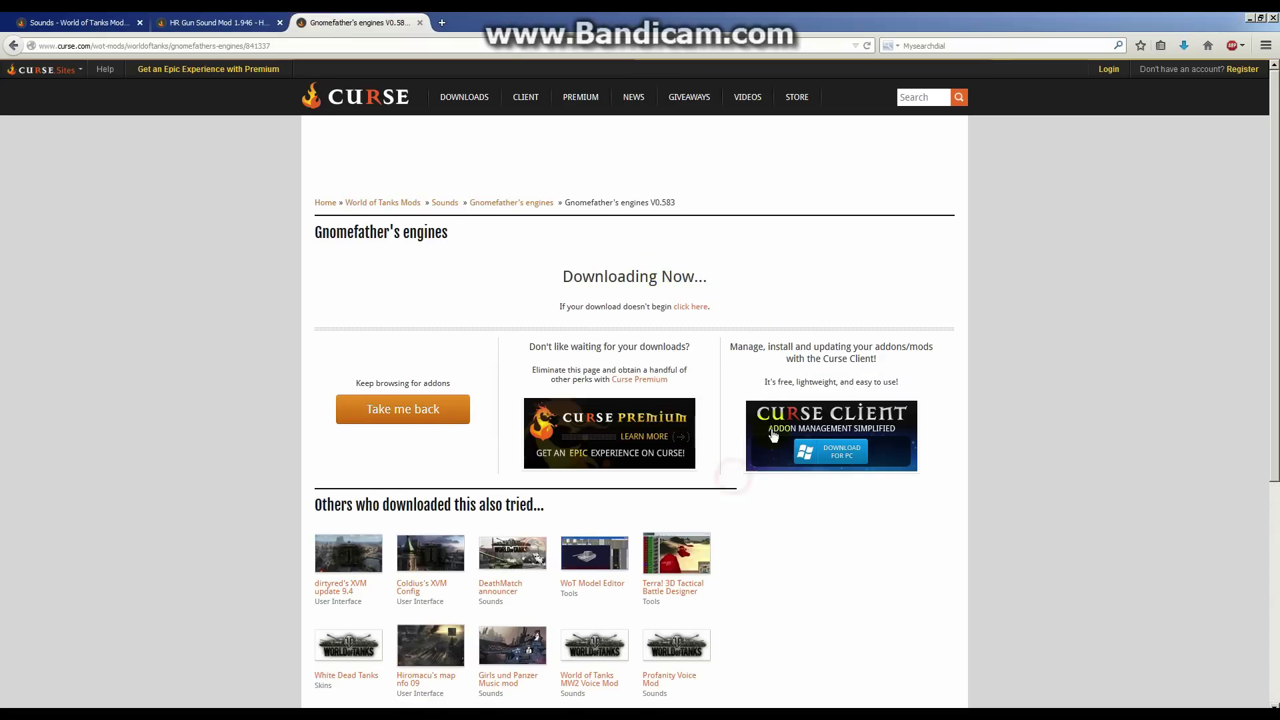
Step: Return both download tabs to their project pages and read the HR Gun Sound Mod description
{"action": "mouse_move", "coordinate": [7, 70]}
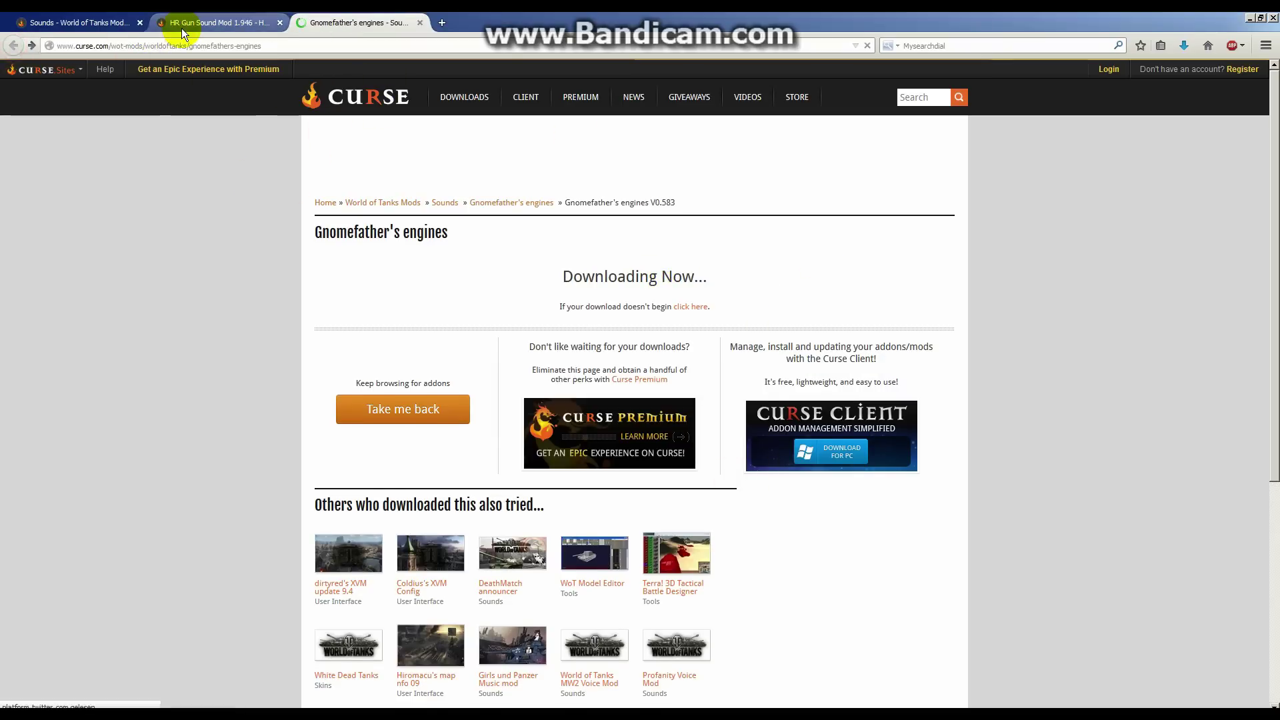
{"action": "left_click", "coordinate": [187, 23]}
{"action": "left_click", "coordinate": [13, 45]}
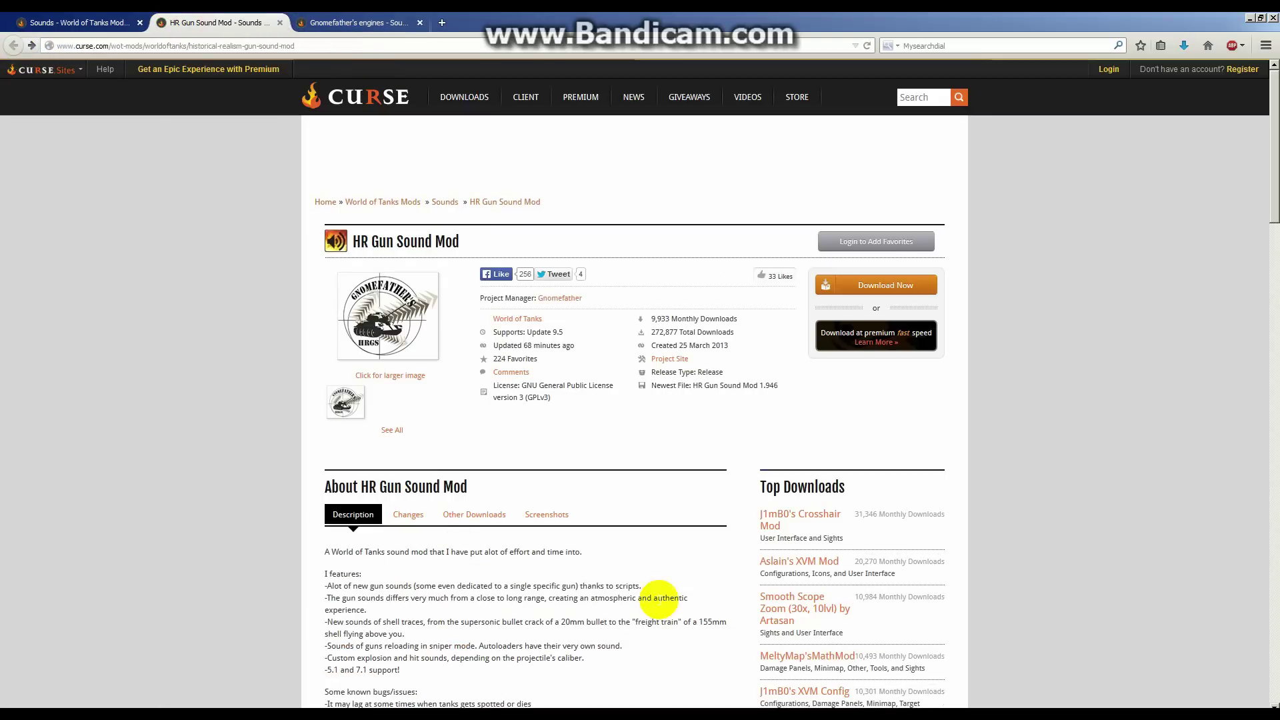
{"action": "scroll", "coordinate": [489, 517], "scroll_direction": "down", "scroll_amount": 3}
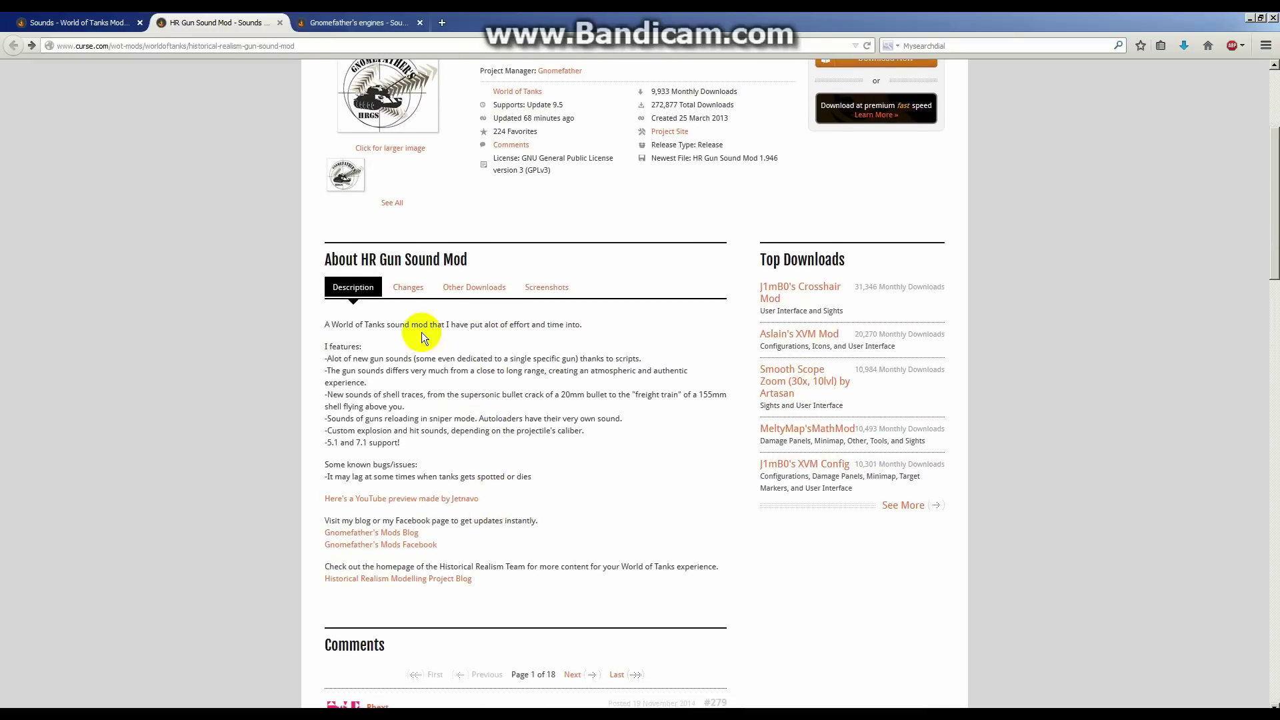
Step: Read the Gnomefather's engines description and installation note, return to the sound mods list and minimize the browser
{"action": "left_click", "coordinate": [357, 25]}
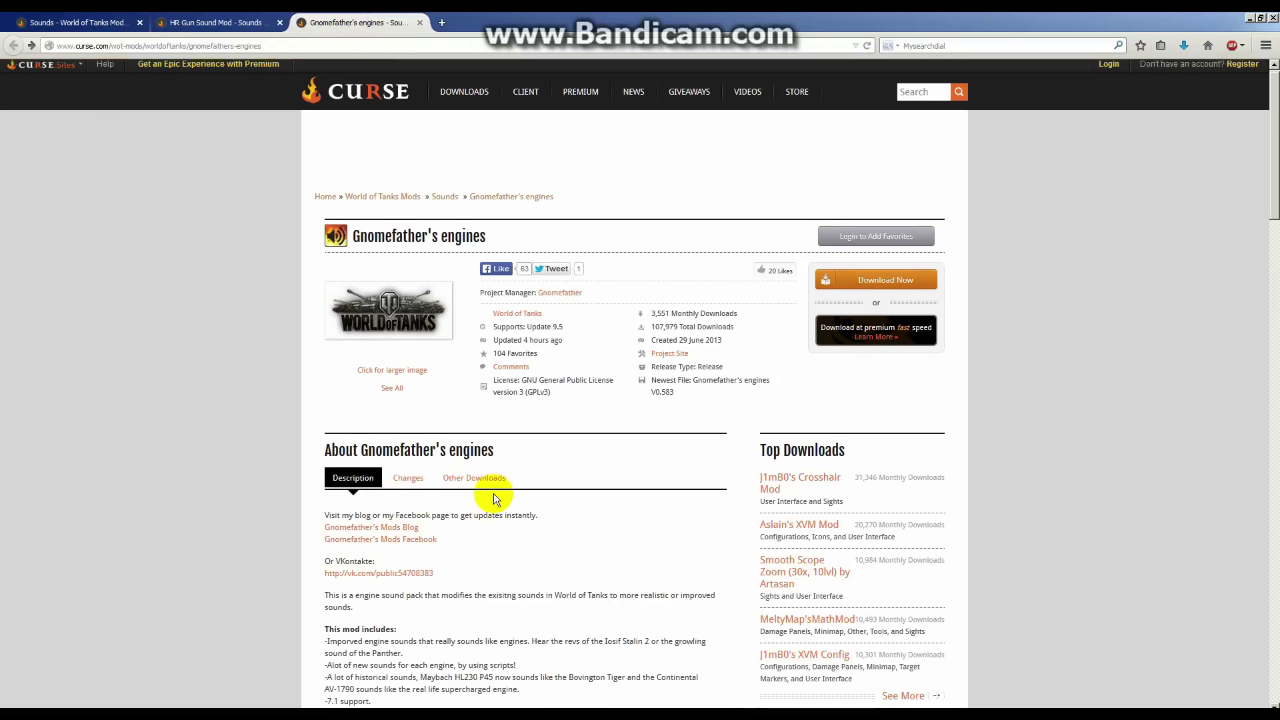
{"action": "scroll", "coordinate": [493, 497], "scroll_direction": "down", "scroll_amount": 3}
{"action": "scroll", "coordinate": [406, 558], "scroll_direction": "down", "scroll_amount": 2}
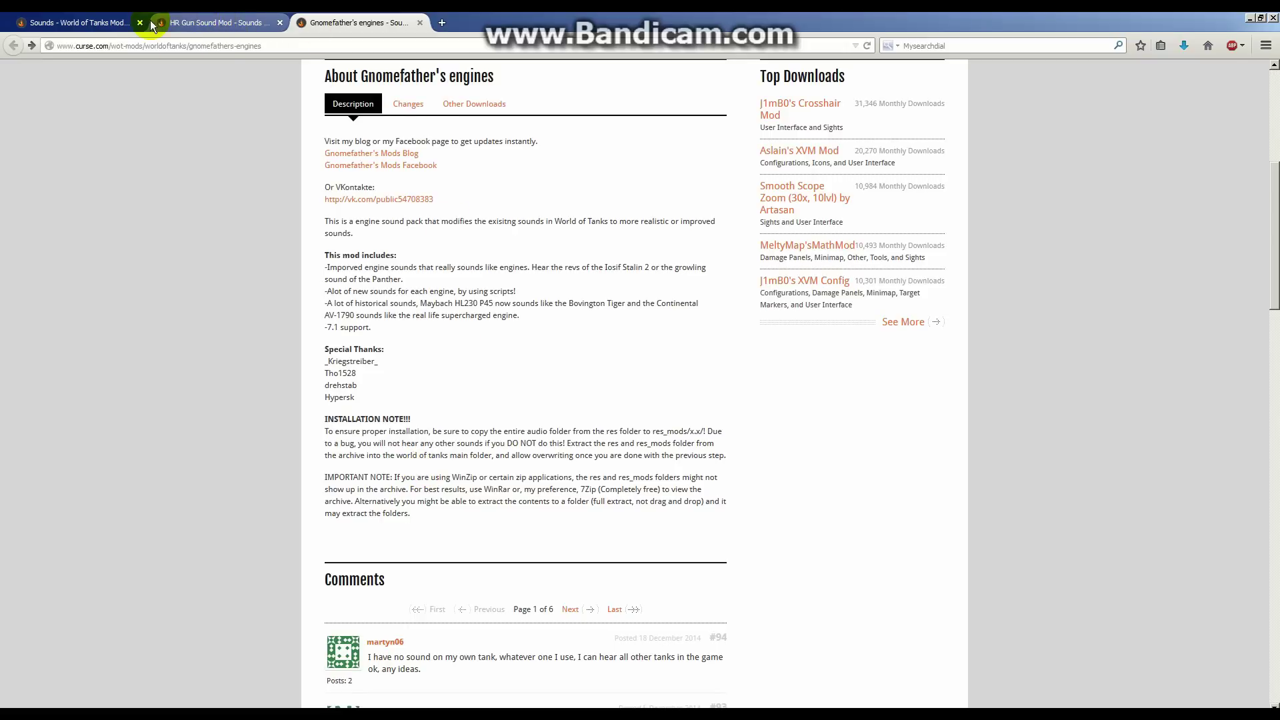
{"action": "left_click", "coordinate": [97, 25]}
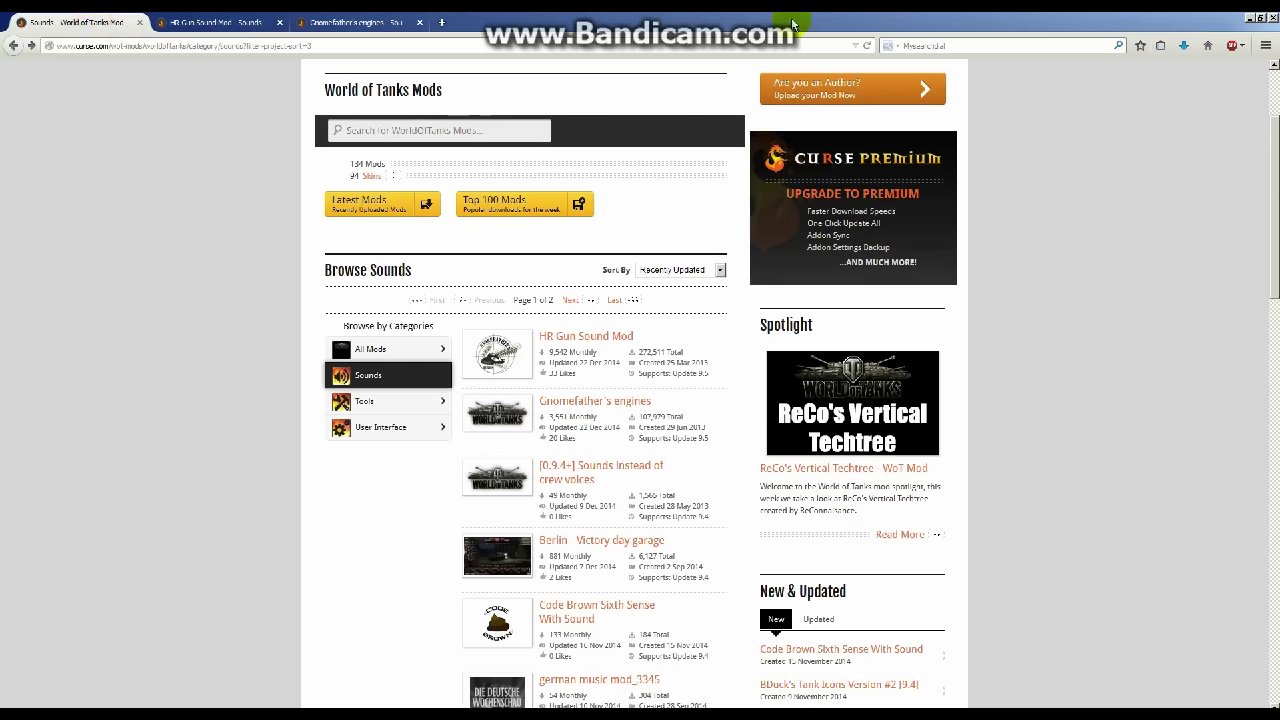
{"action": "left_click", "coordinate": [1248, 18]}
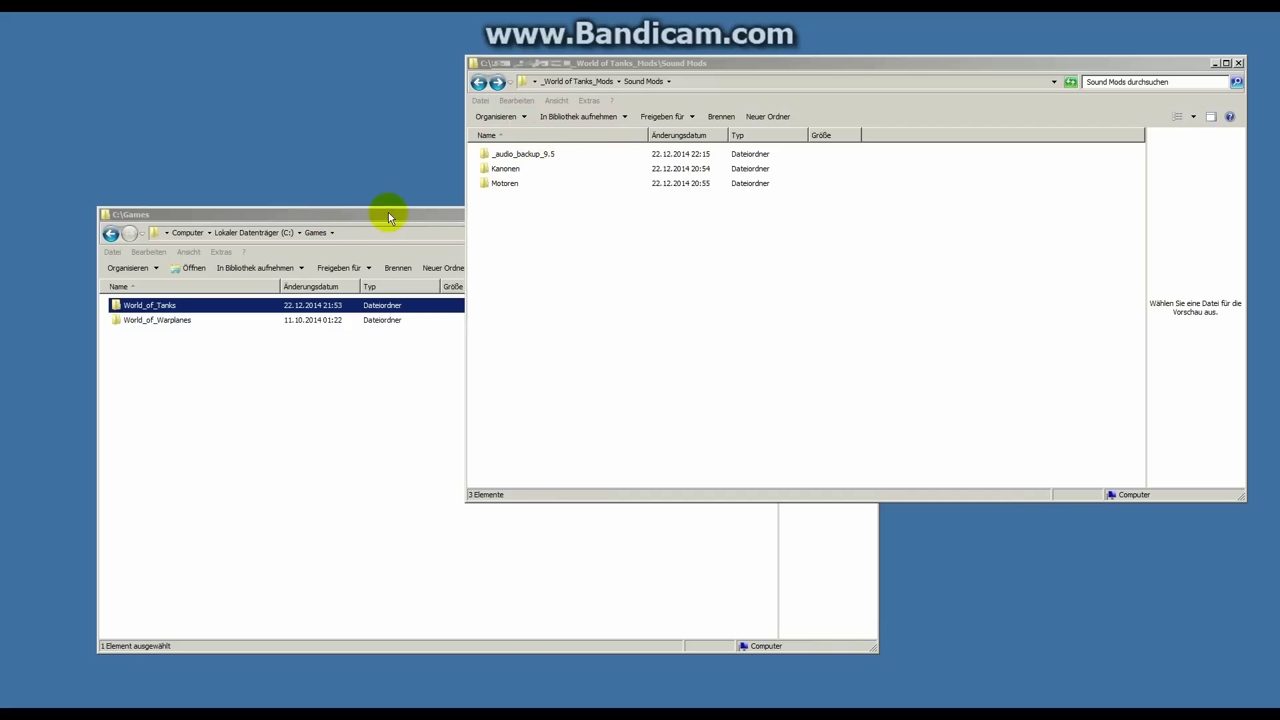
Step: Copy the audio folder from C:\Games\World_of_Tanks\res and bring the Sound Mods folder window to the front
{"action": "left_click", "coordinate": [238, 214]}
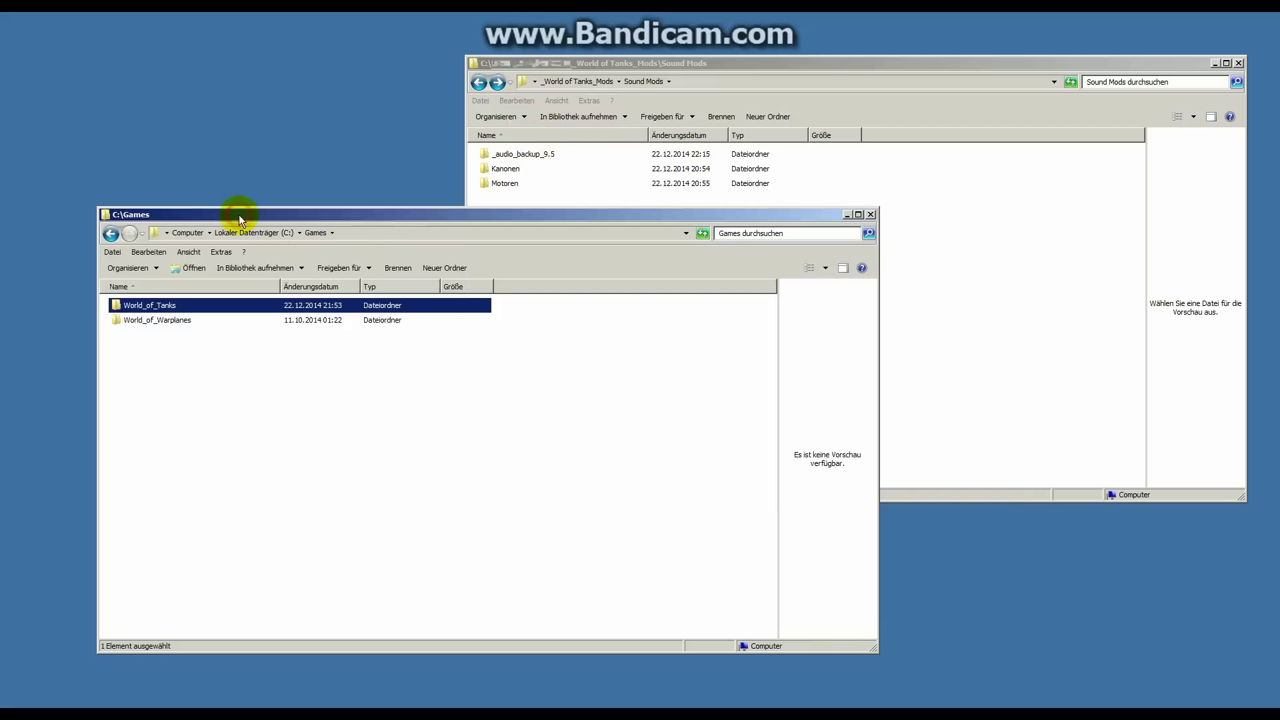
{"action": "double_click", "coordinate": [151, 308]}
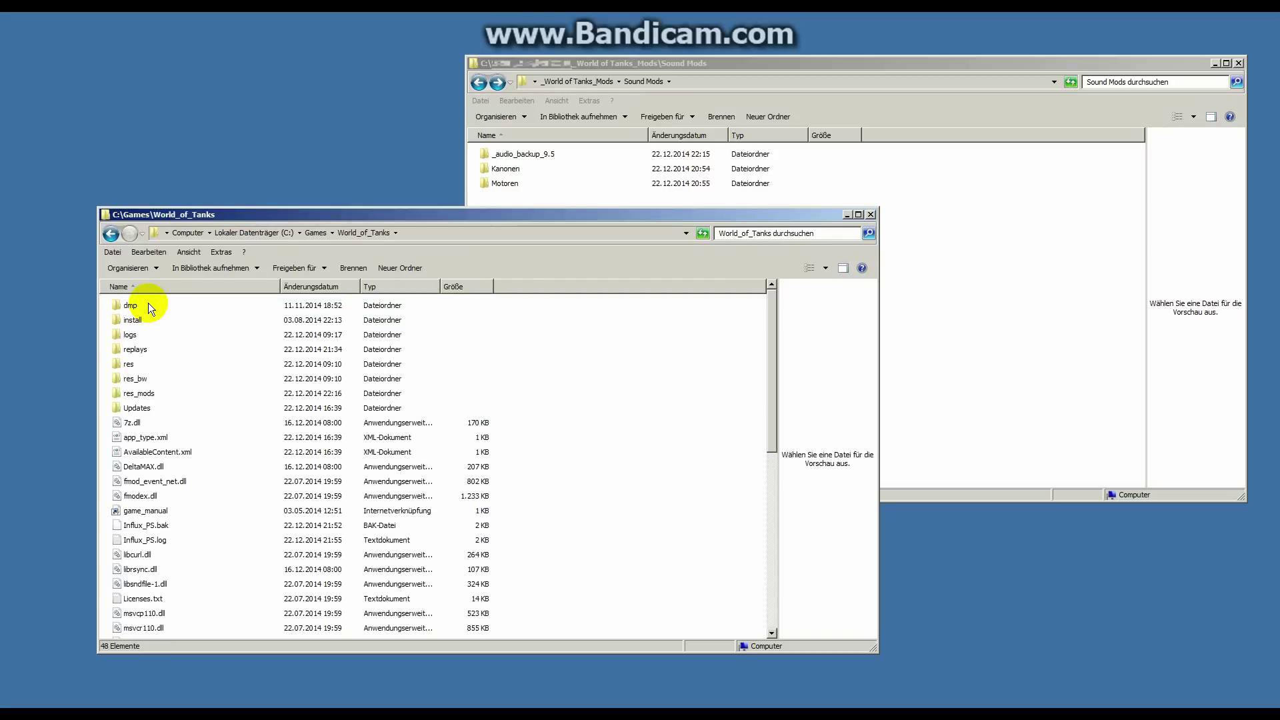
{"action": "double_click", "coordinate": [128, 366]}
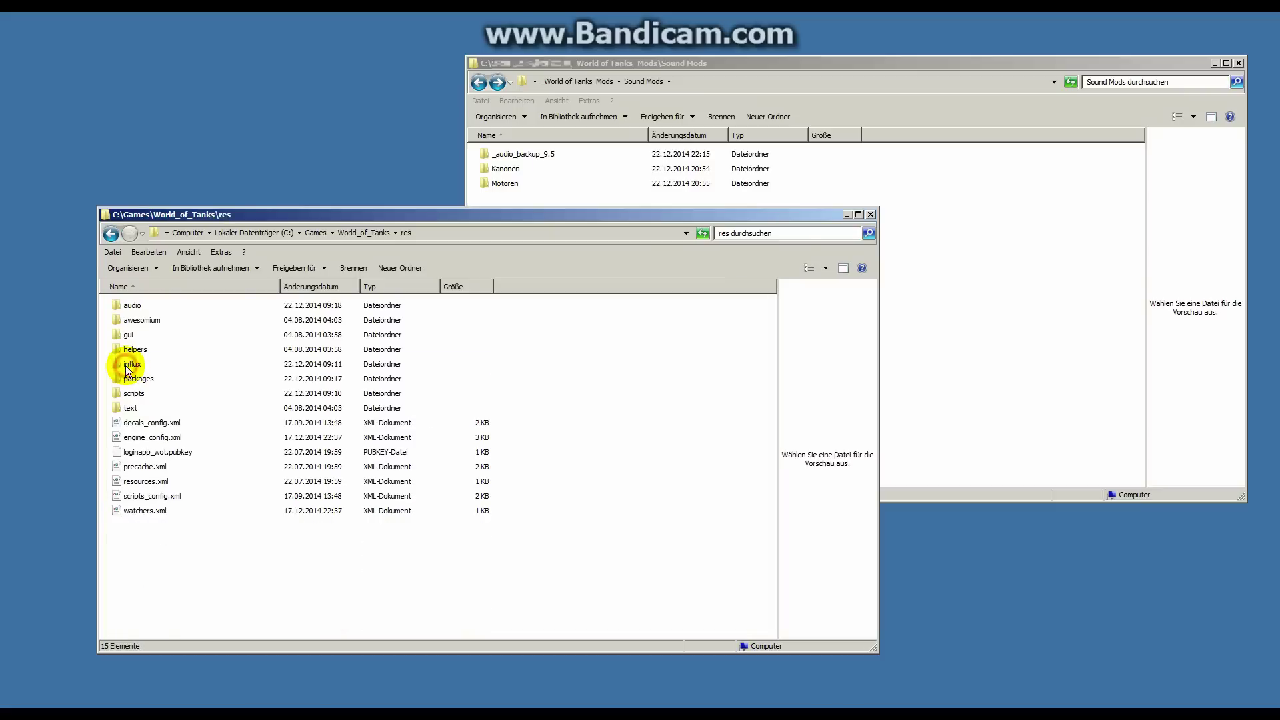
{"action": "left_click", "coordinate": [130, 306]}
{"action": "right_click", "coordinate": [130, 305]}
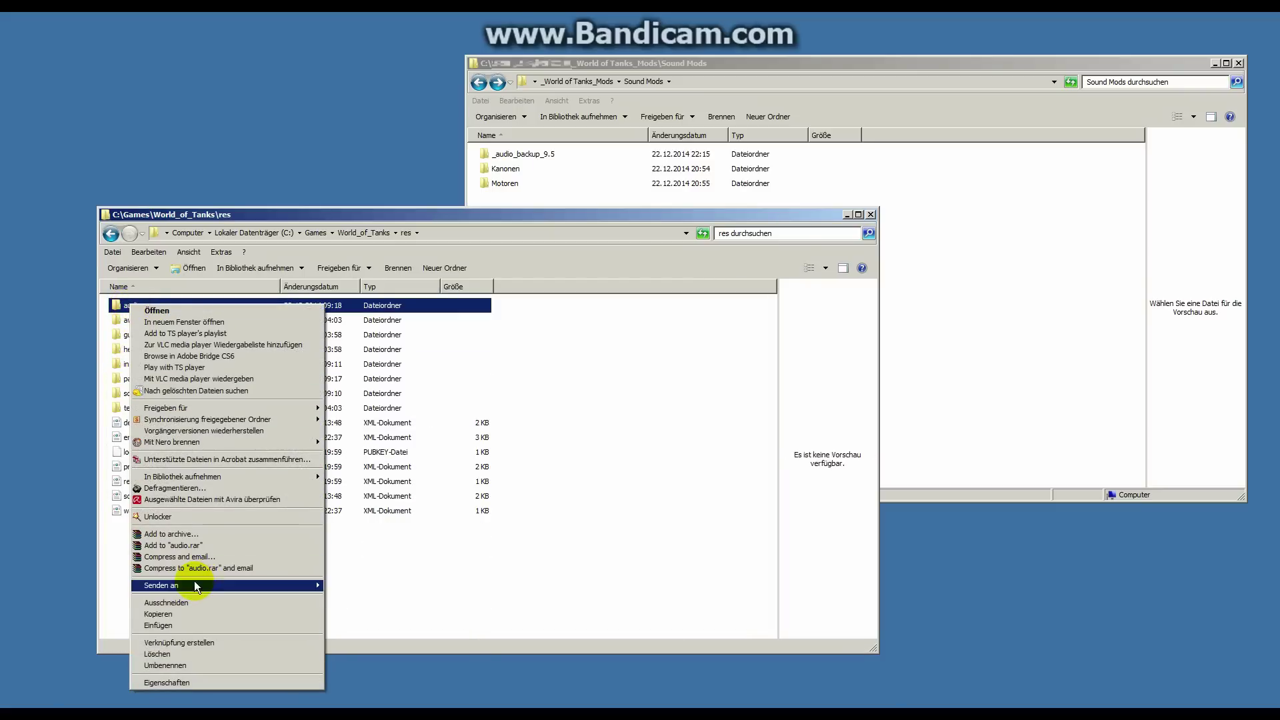
{"action": "left_click", "coordinate": [167, 614]}
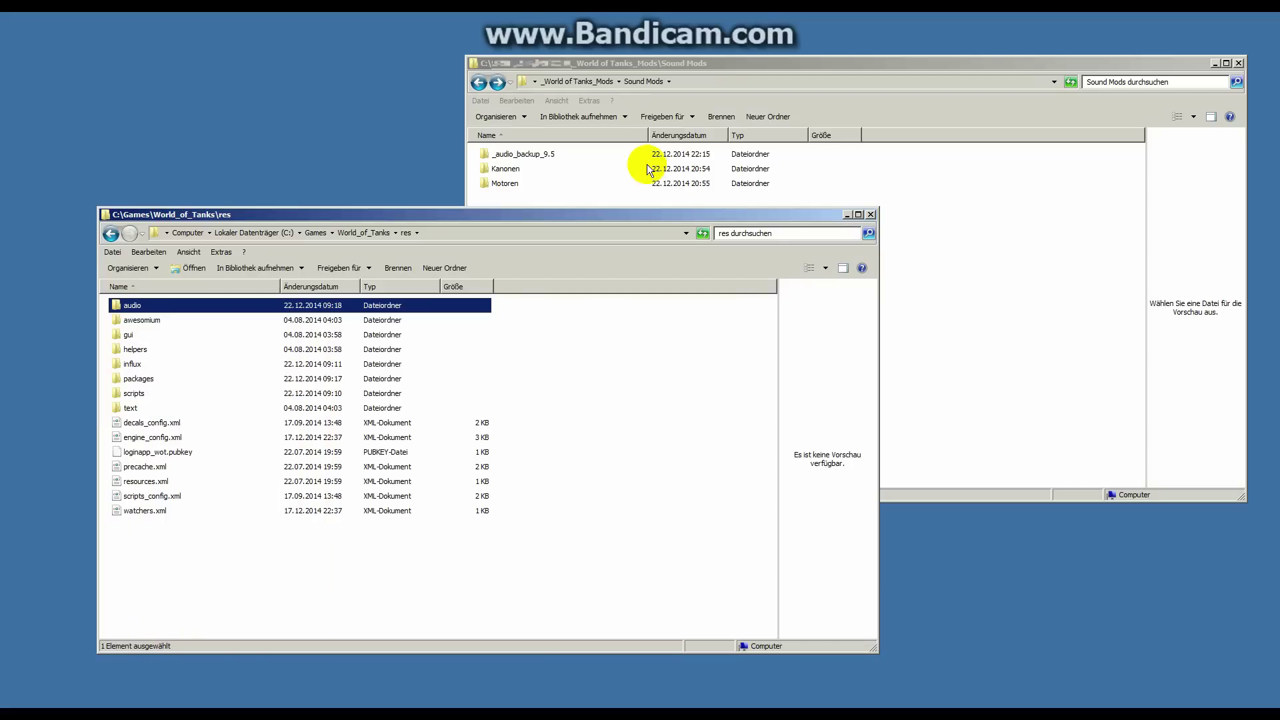
{"action": "left_click", "coordinate": [740, 62]}
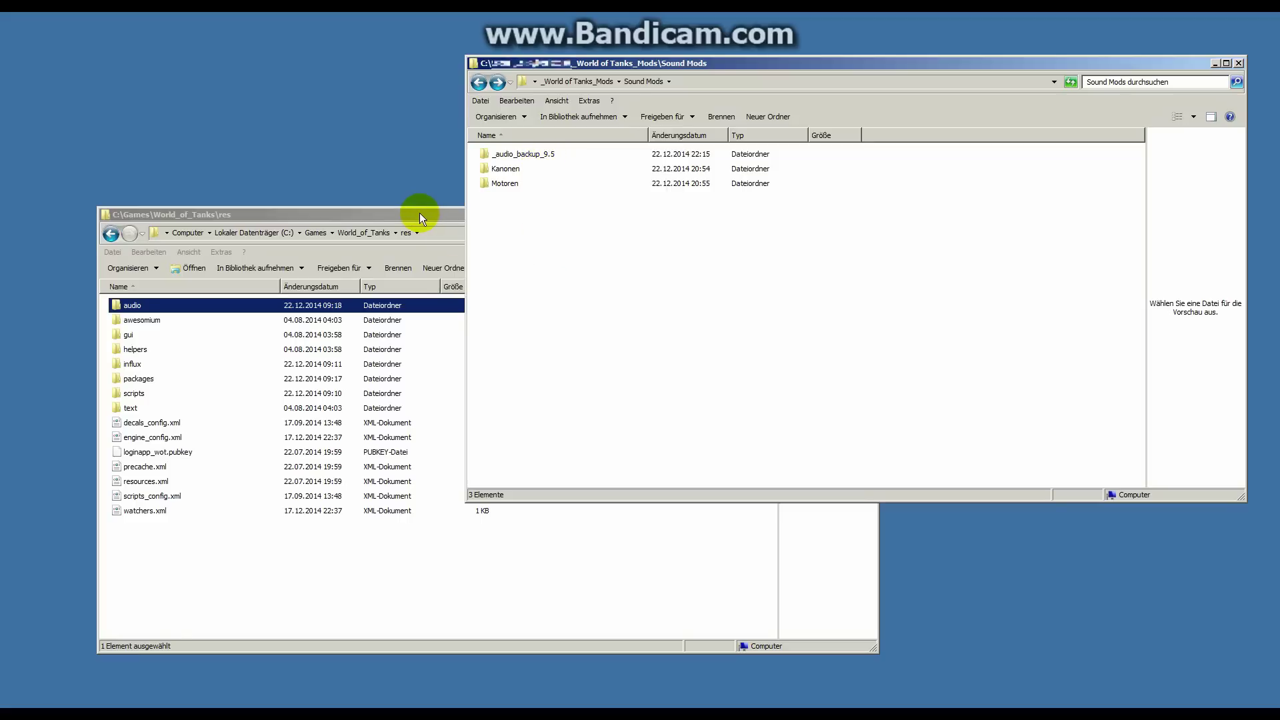
Step: Examine the sound files inside the game's res\audio folder and return to the World_of_Tanks folder
{"action": "double_click", "coordinate": [129, 308]}
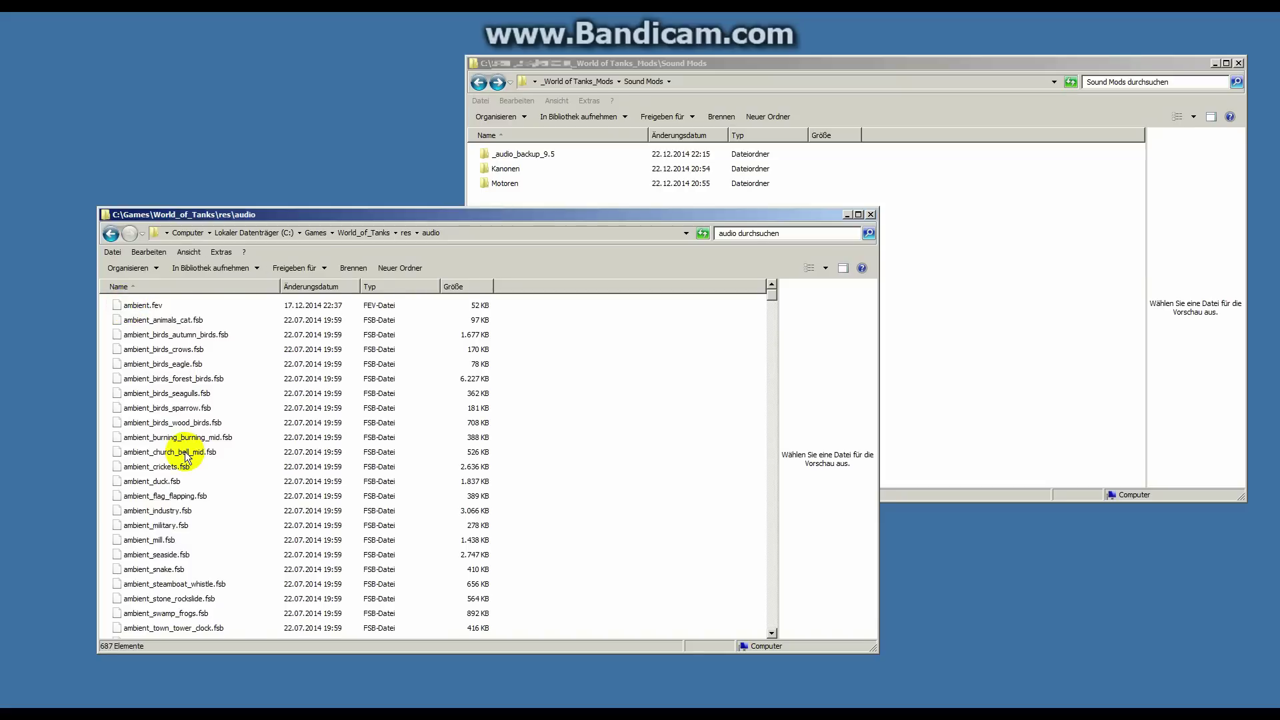
{"action": "scroll", "coordinate": [185, 457], "scroll_direction": "down", "scroll_amount": 5}
{"action": "scroll", "coordinate": [185, 457], "scroll_direction": "down", "scroll_amount": 15}
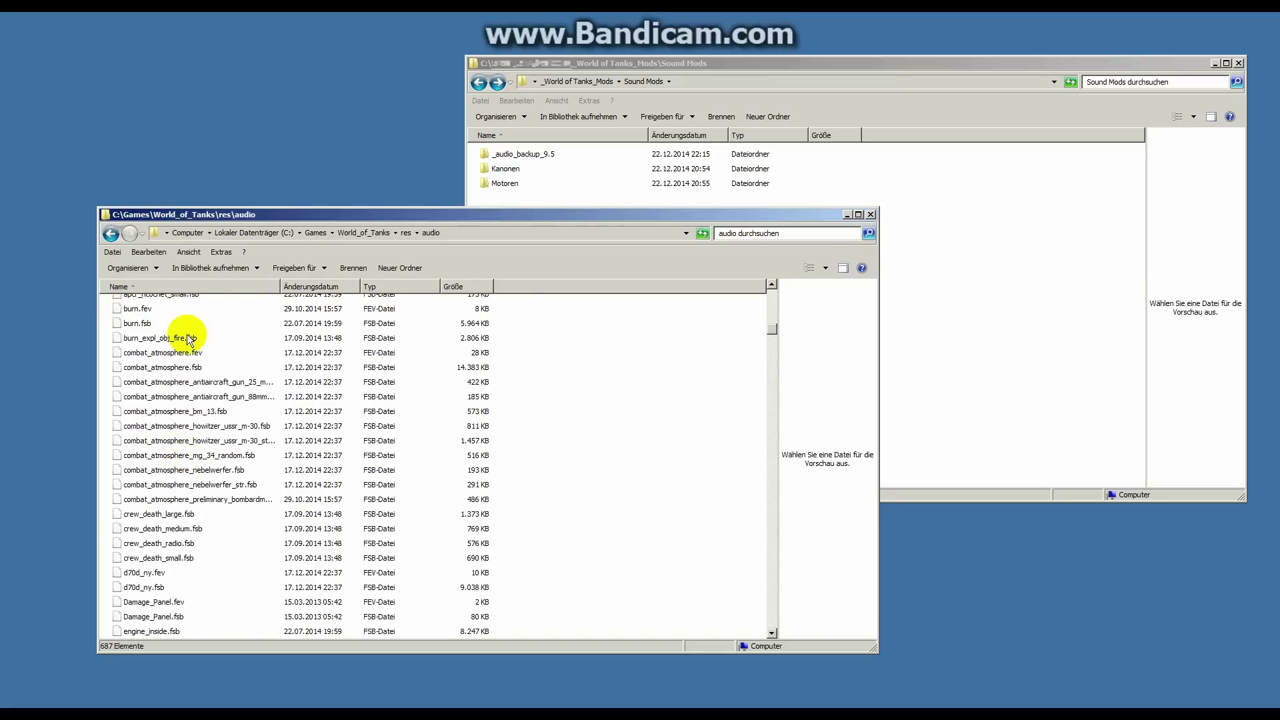
{"action": "scroll", "coordinate": [180, 460], "scroll_direction": "down", "scroll_amount": 20}
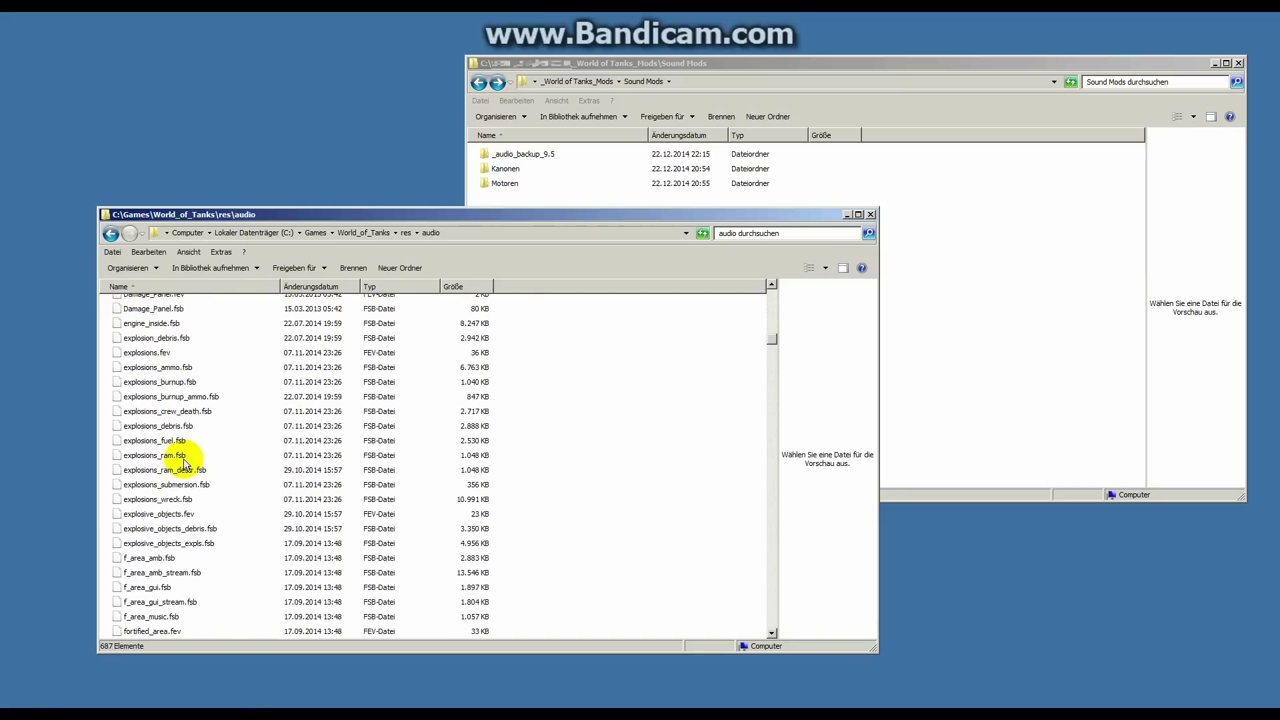
{"action": "scroll", "coordinate": [185, 464], "scroll_direction": "up", "scroll_amount": 4}
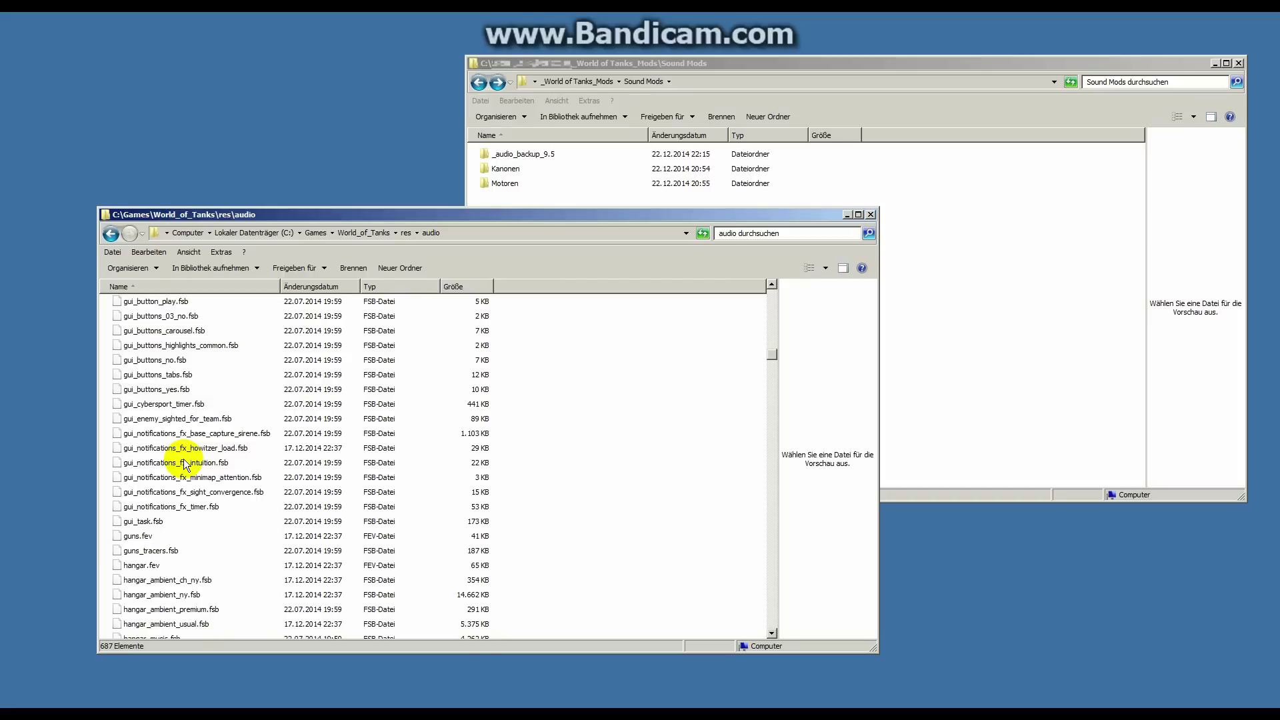
{"action": "scroll", "coordinate": [186, 465], "scroll_direction": "up", "scroll_amount": 20}
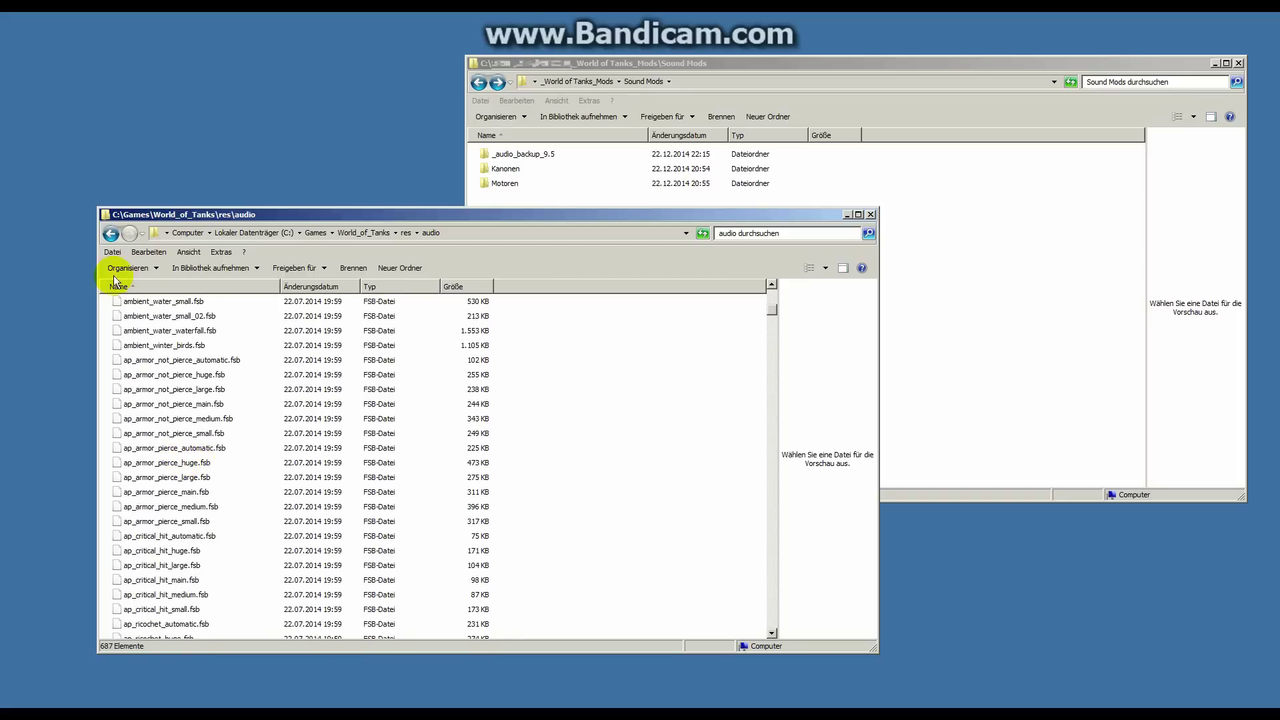
{"action": "left_click", "coordinate": [110, 234]}
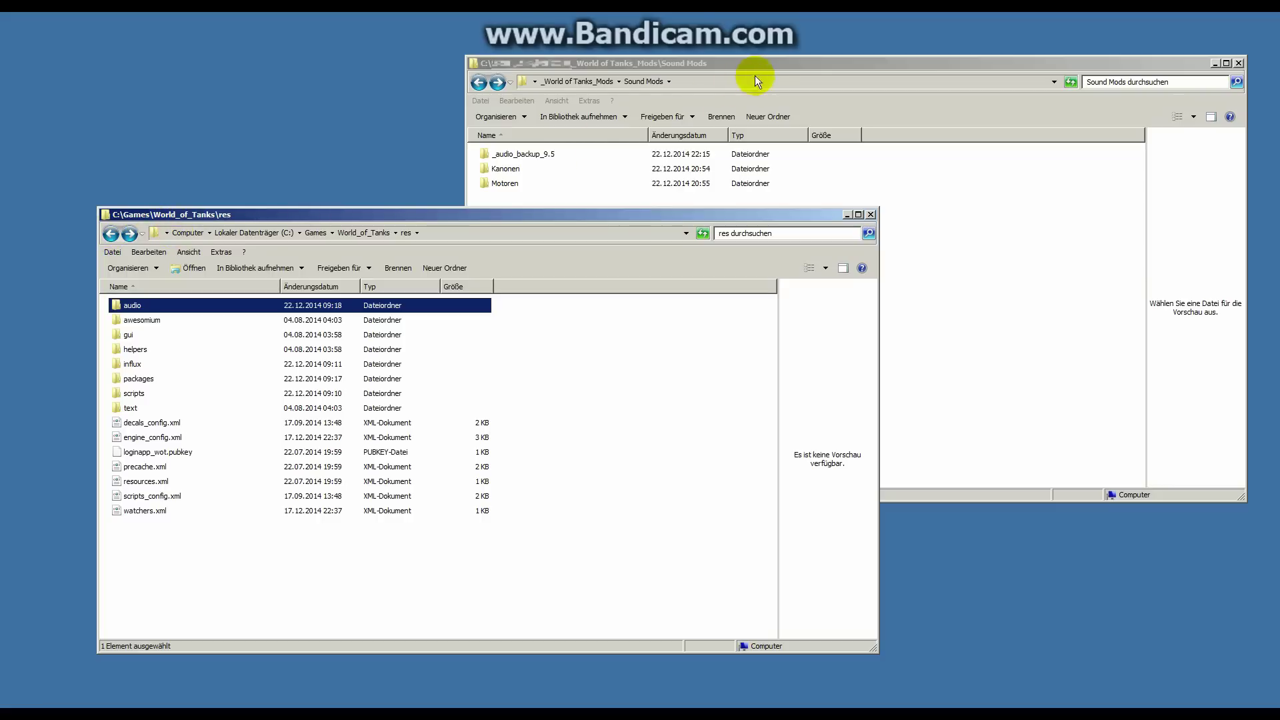
{"action": "left_click", "coordinate": [110, 234]}
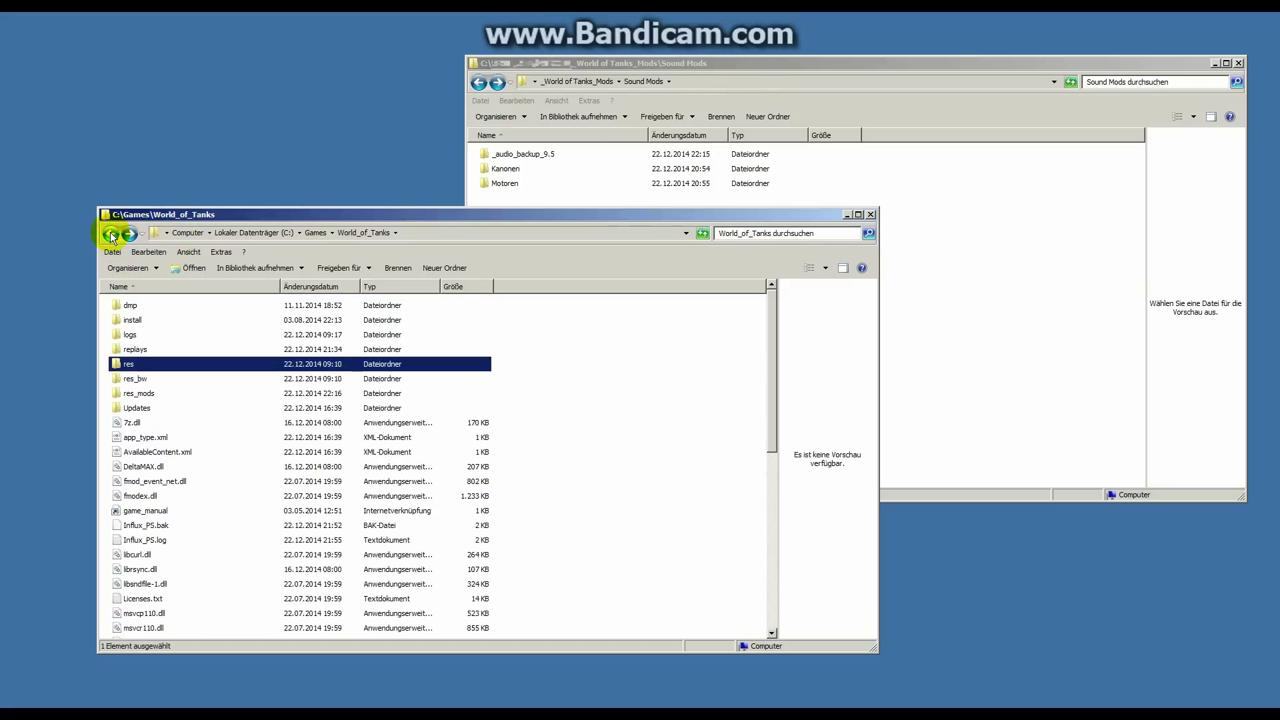
Step: In the Motoren folder, extract Gnomefather_s_Engines_0.583_for_Curse.zip and its inner GnomeFather's engines without radio 0.583.zip in place
{"action": "left_click", "coordinate": [758, 61]}
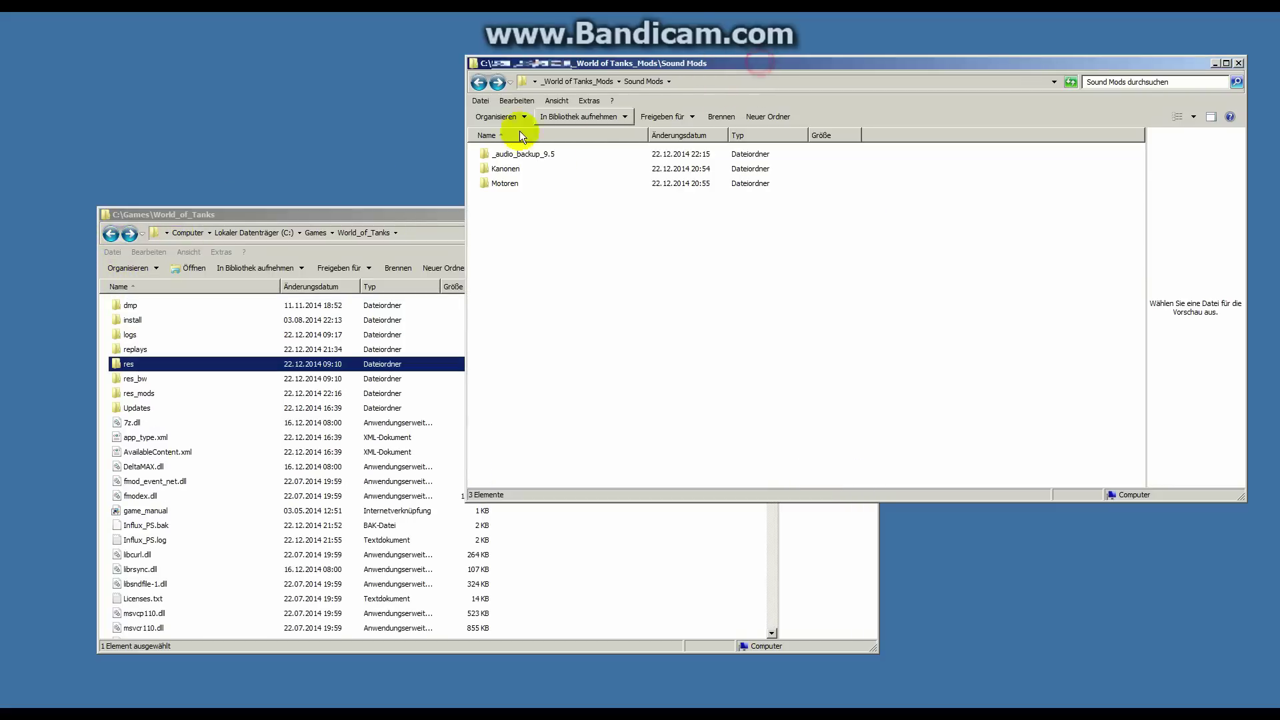
{"action": "double_click", "coordinate": [503, 186]}
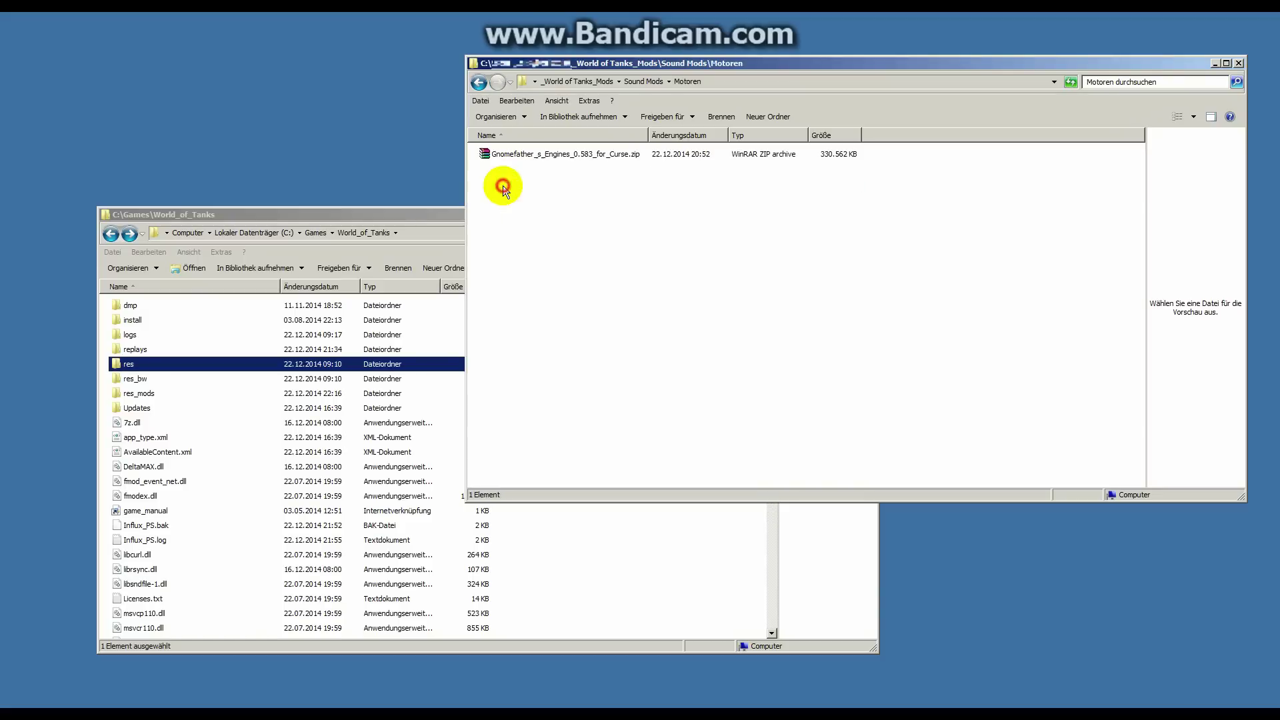
{"action": "right_click", "coordinate": [526, 155]}
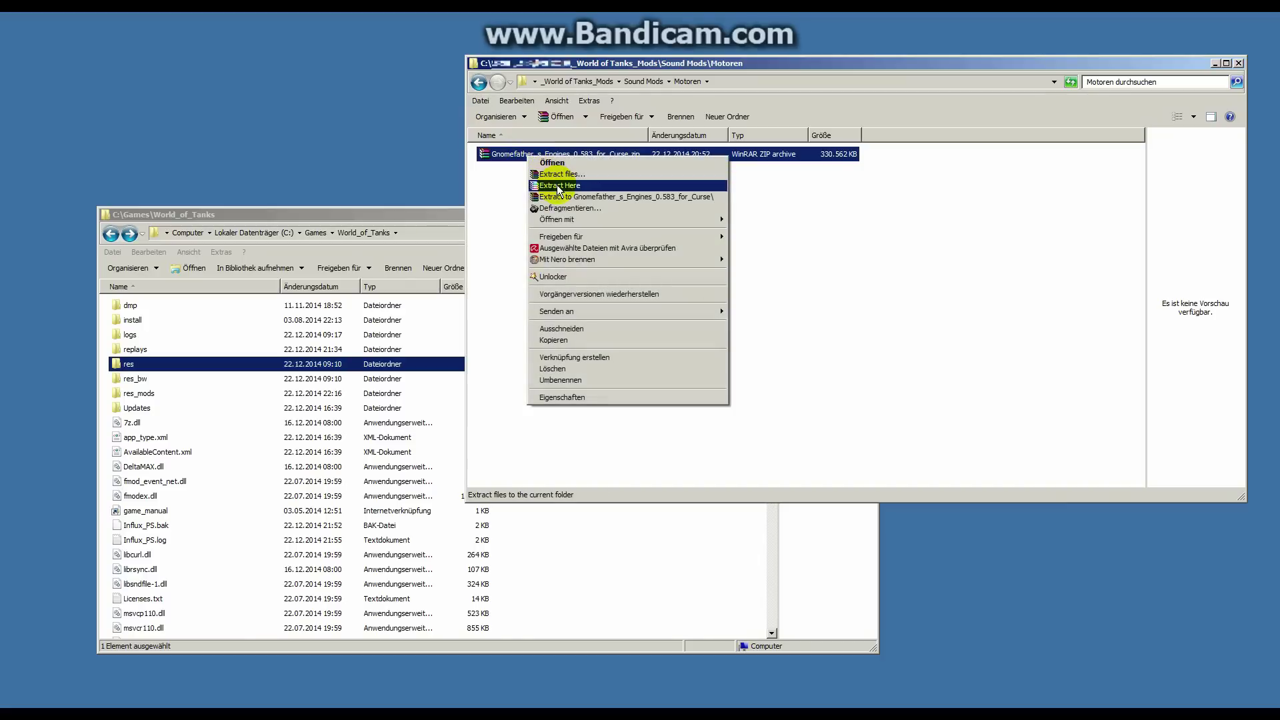
{"action": "left_click", "coordinate": [558, 186]}
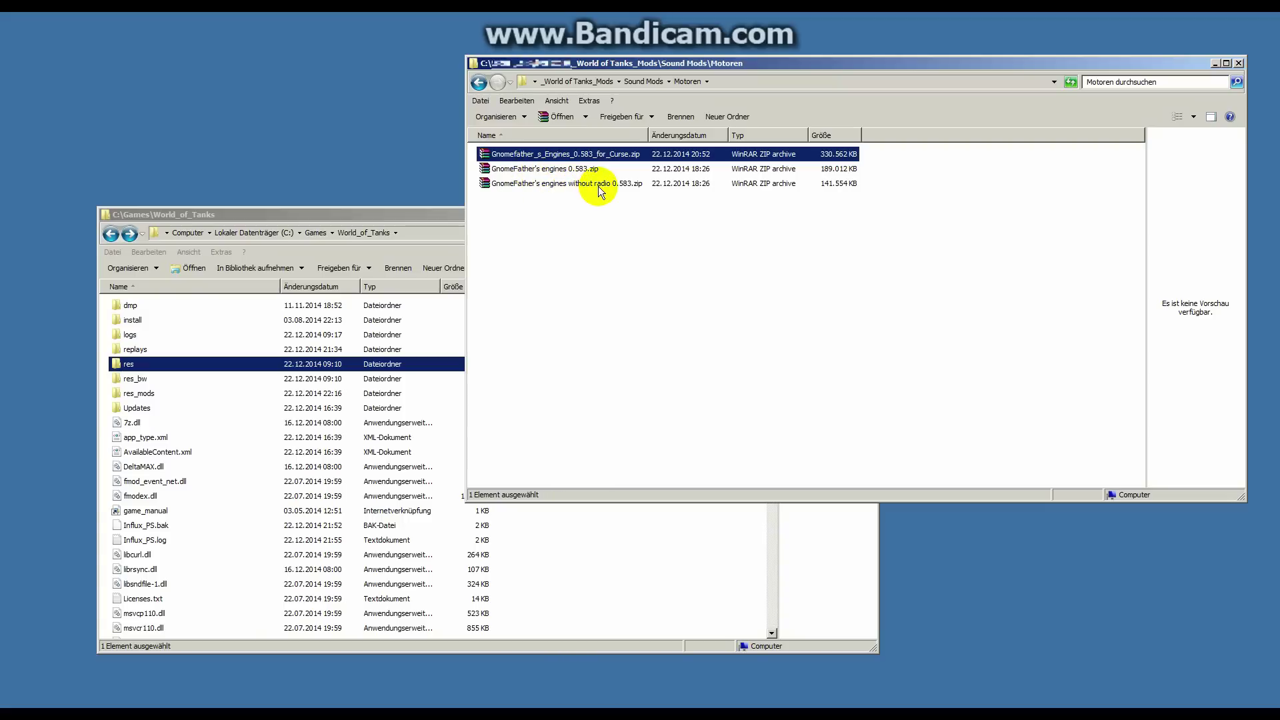
{"action": "right_click", "coordinate": [556, 185]}
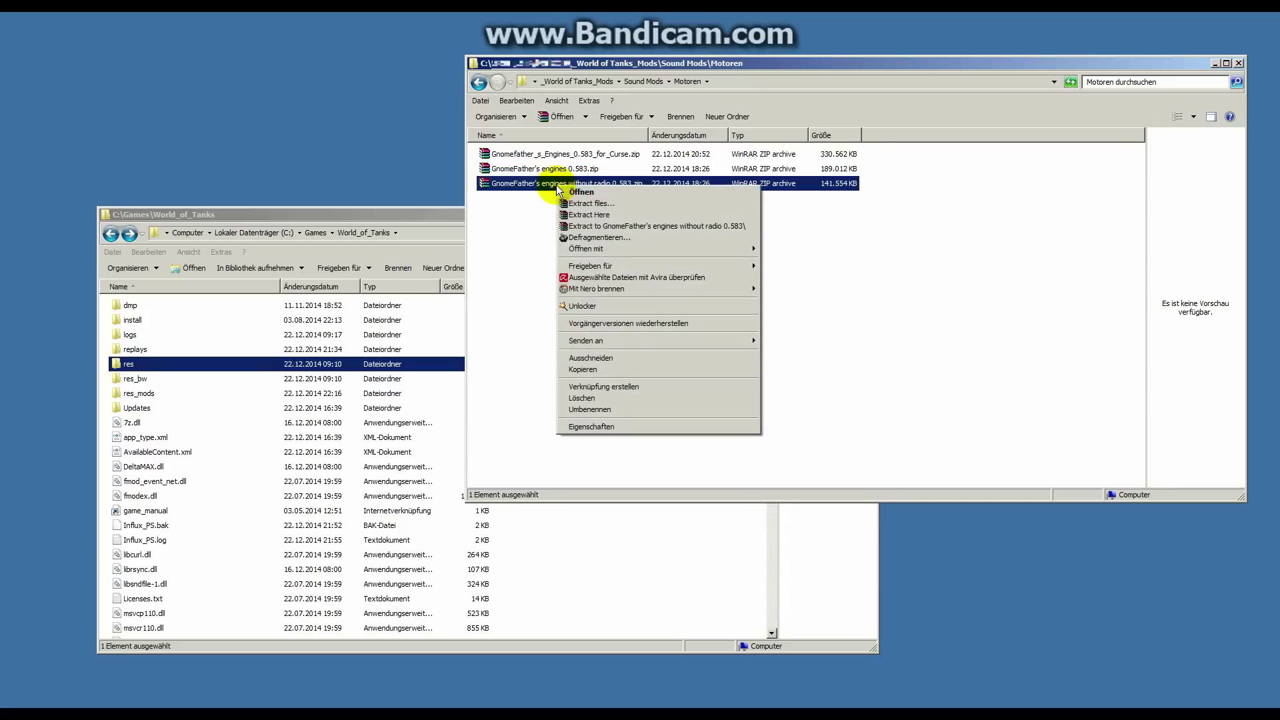
{"action": "left_click", "coordinate": [579, 214]}
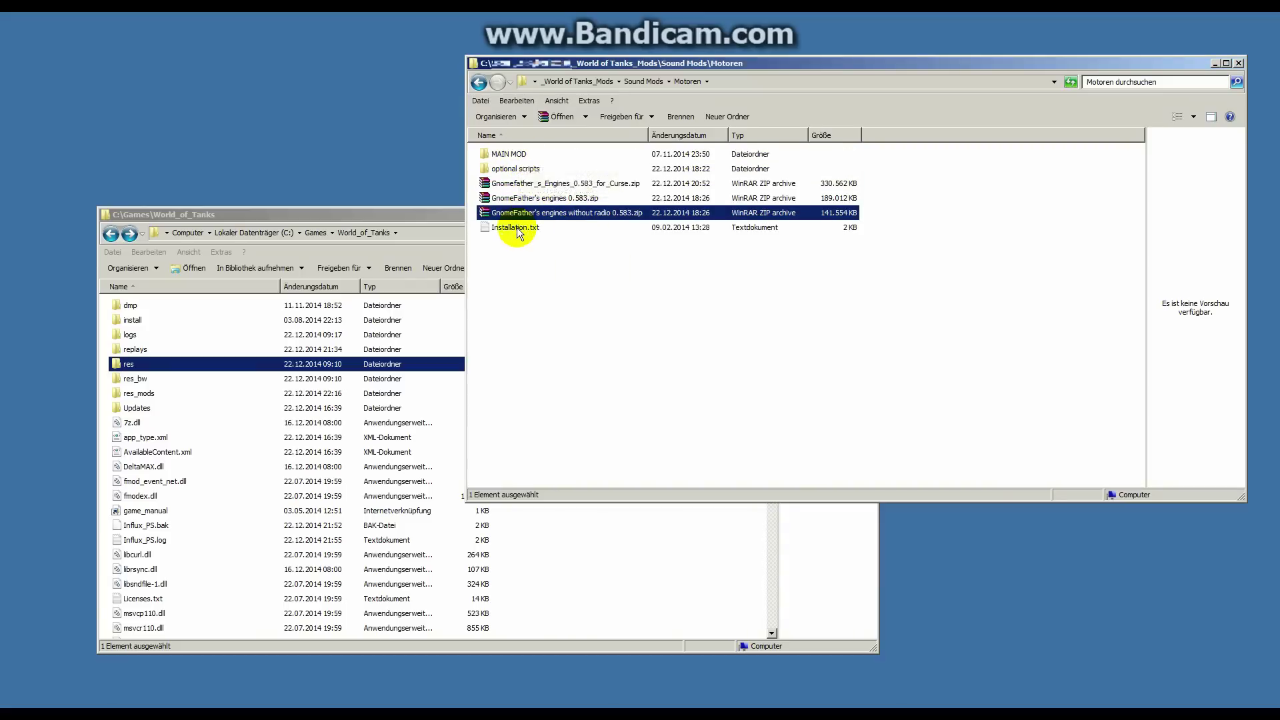
Step: Copy the res and res_mods folders from MAIN MOD into C:\Games\World_of_Tanks, merging existing folders and replacing all conflicting files
{"action": "double_click", "coordinate": [514, 155]}
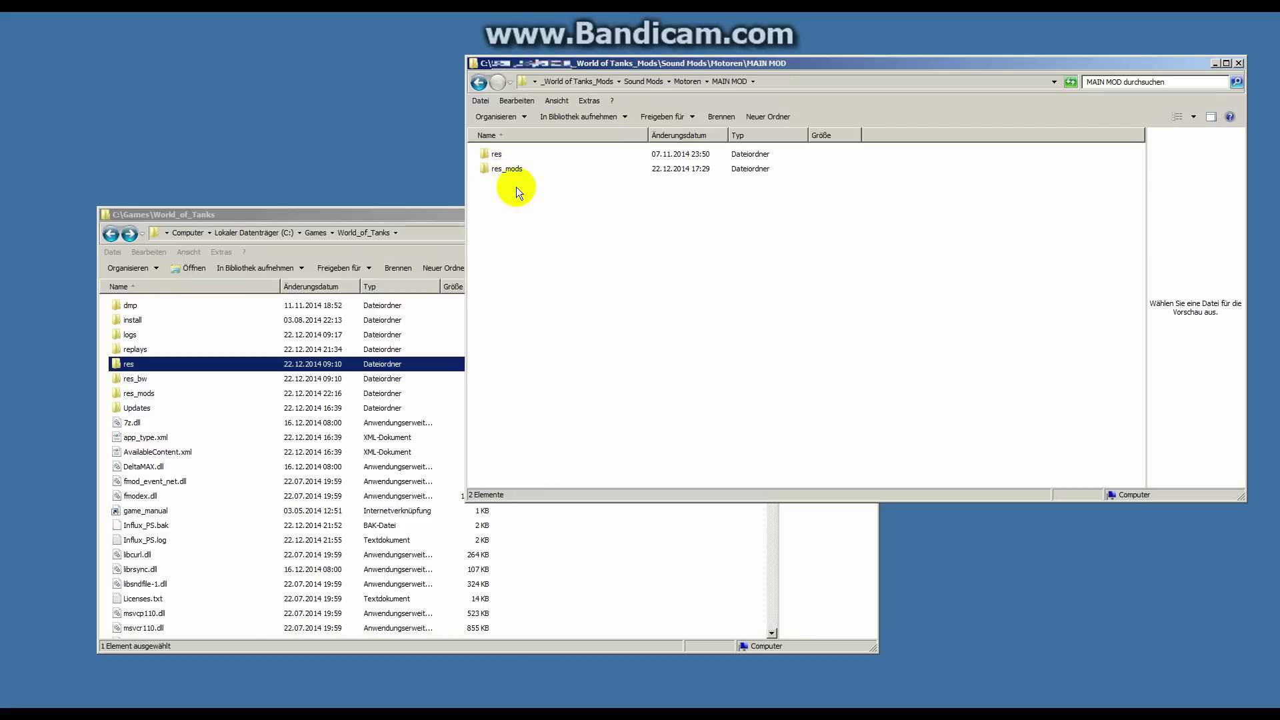
{"action": "left_click_drag", "start_coordinate": [515, 187], "coordinate": [489, 153]}
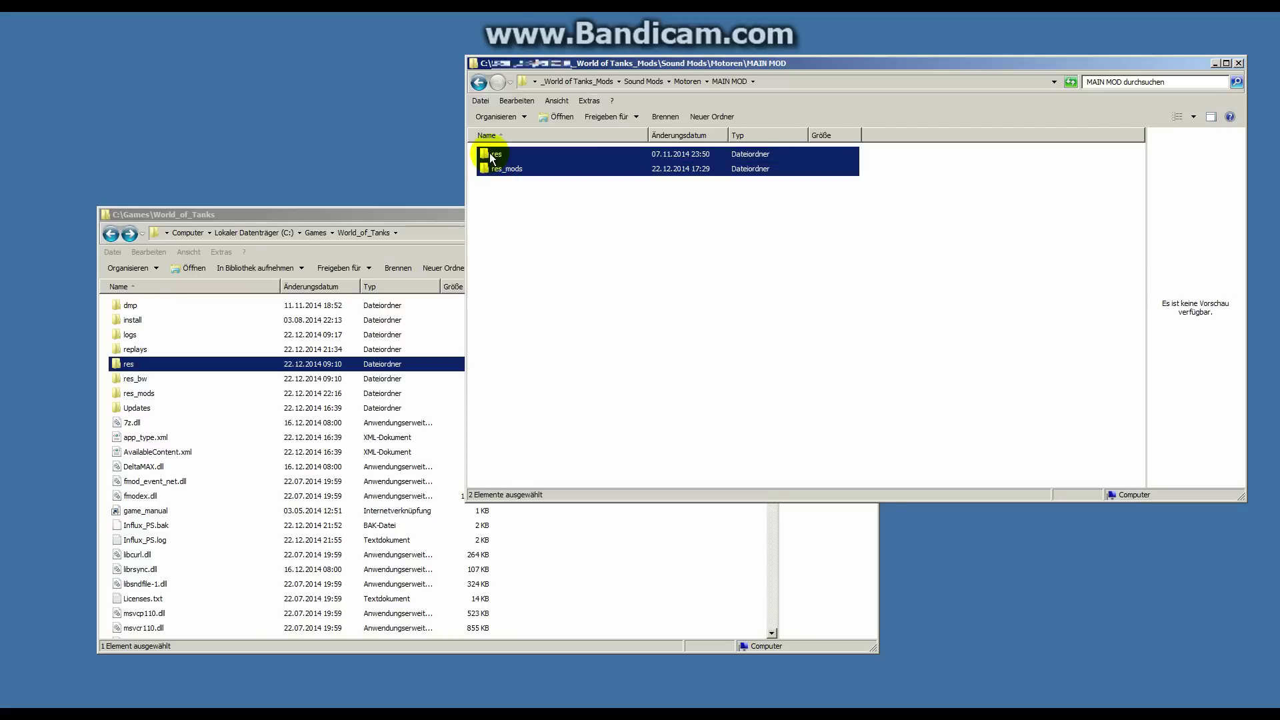
{"action": "left_click", "coordinate": [414, 212]}
{"action": "left_click", "coordinate": [106, 392]}
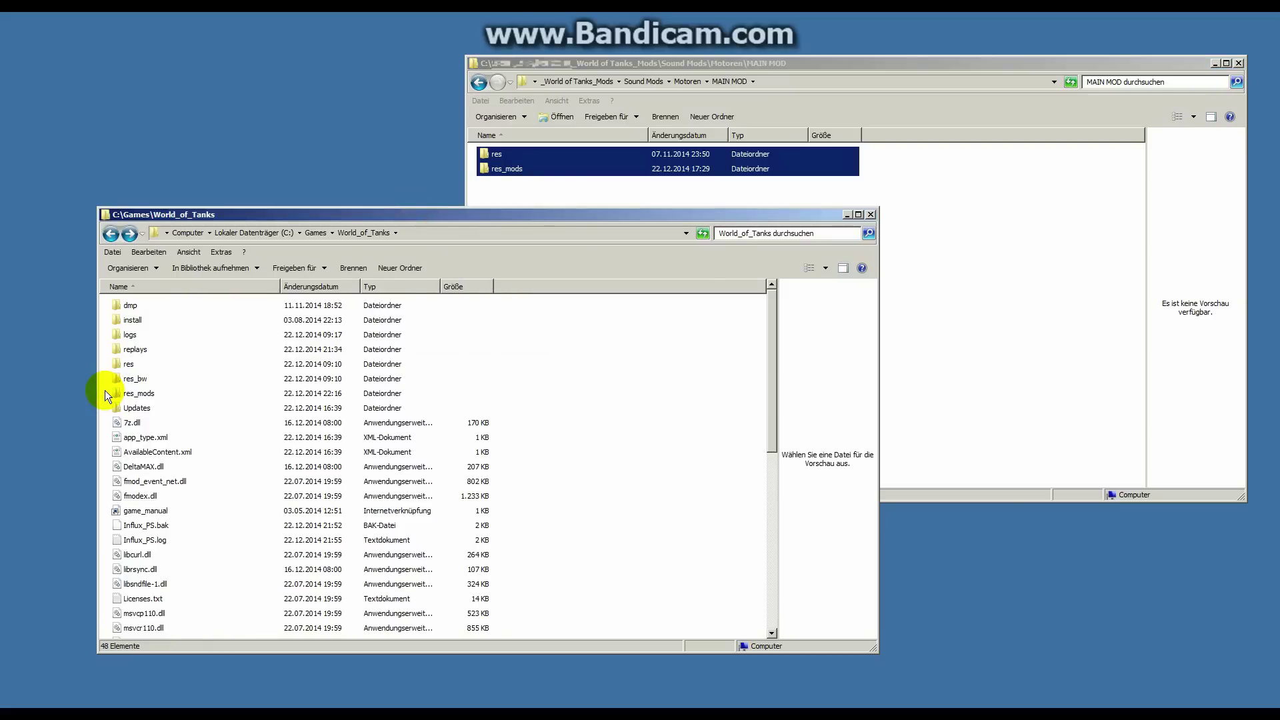
{"action": "key", "text": "ctrl+v"}
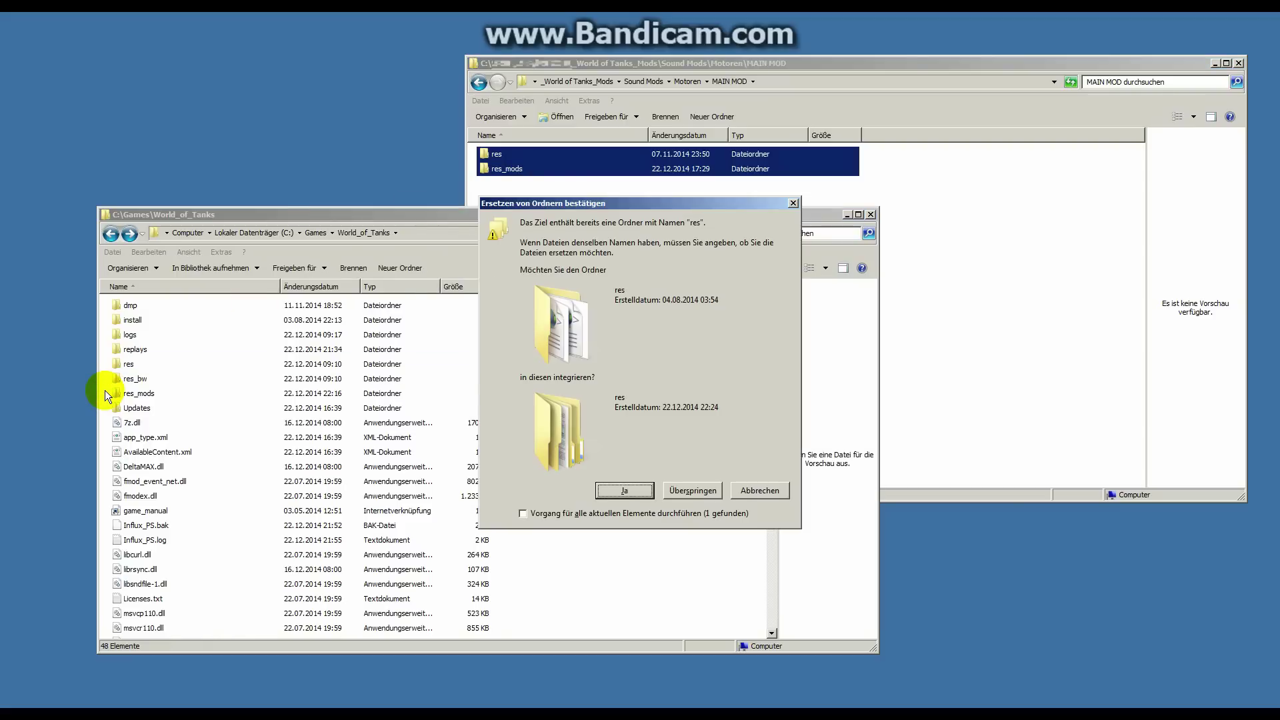
{"action": "left_click", "coordinate": [620, 491]}
{"action": "left_click", "coordinate": [620, 491]}
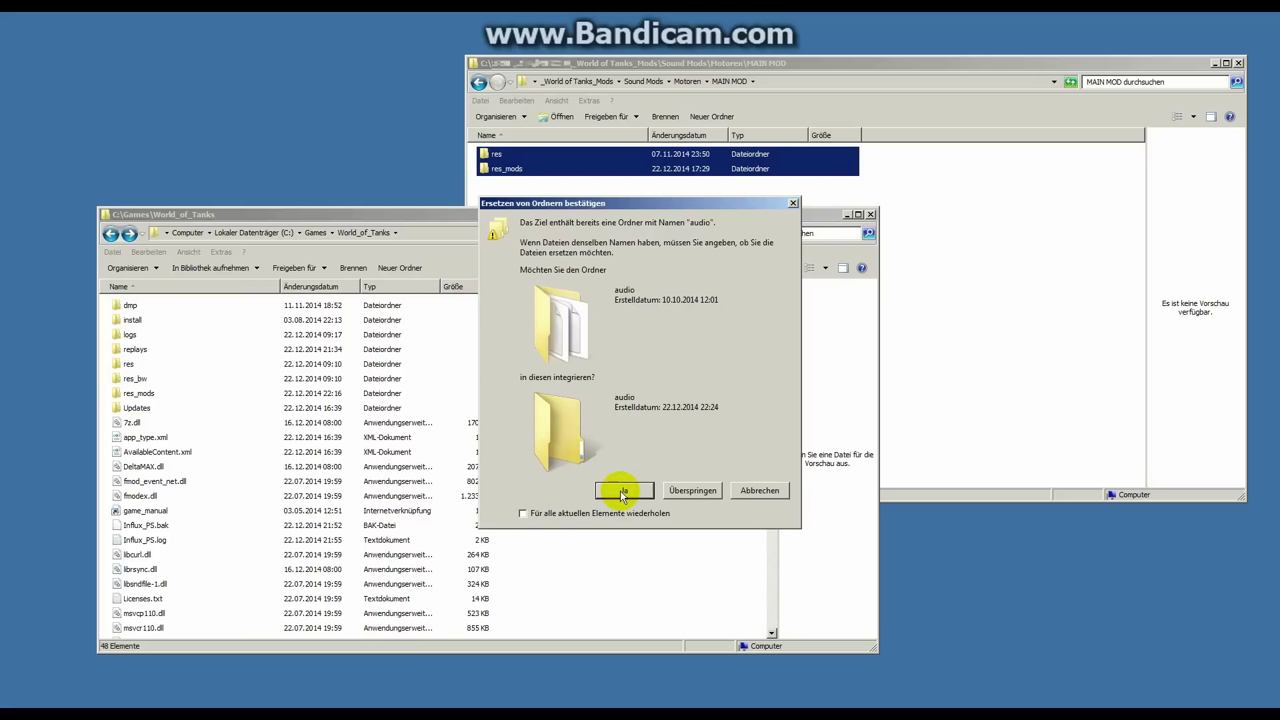
{"action": "left_click", "coordinate": [620, 490]}
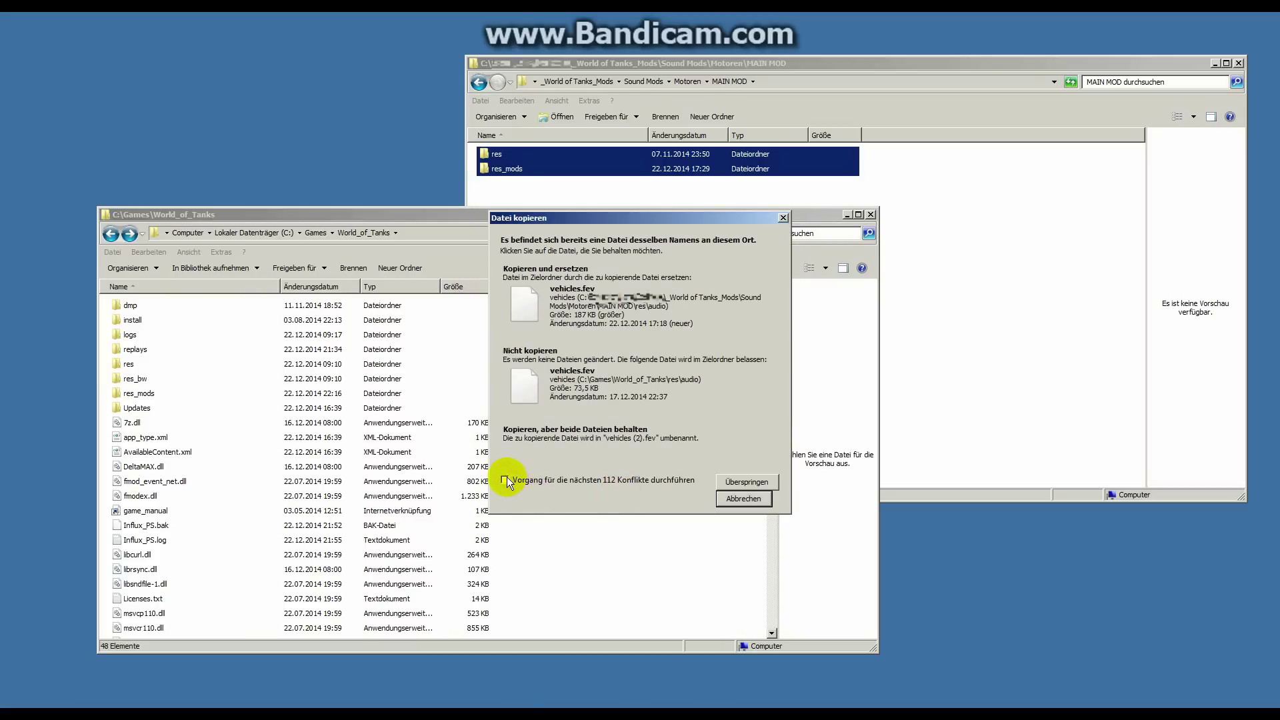
{"action": "left_click", "coordinate": [505, 480]}
{"action": "left_click", "coordinate": [572, 308]}
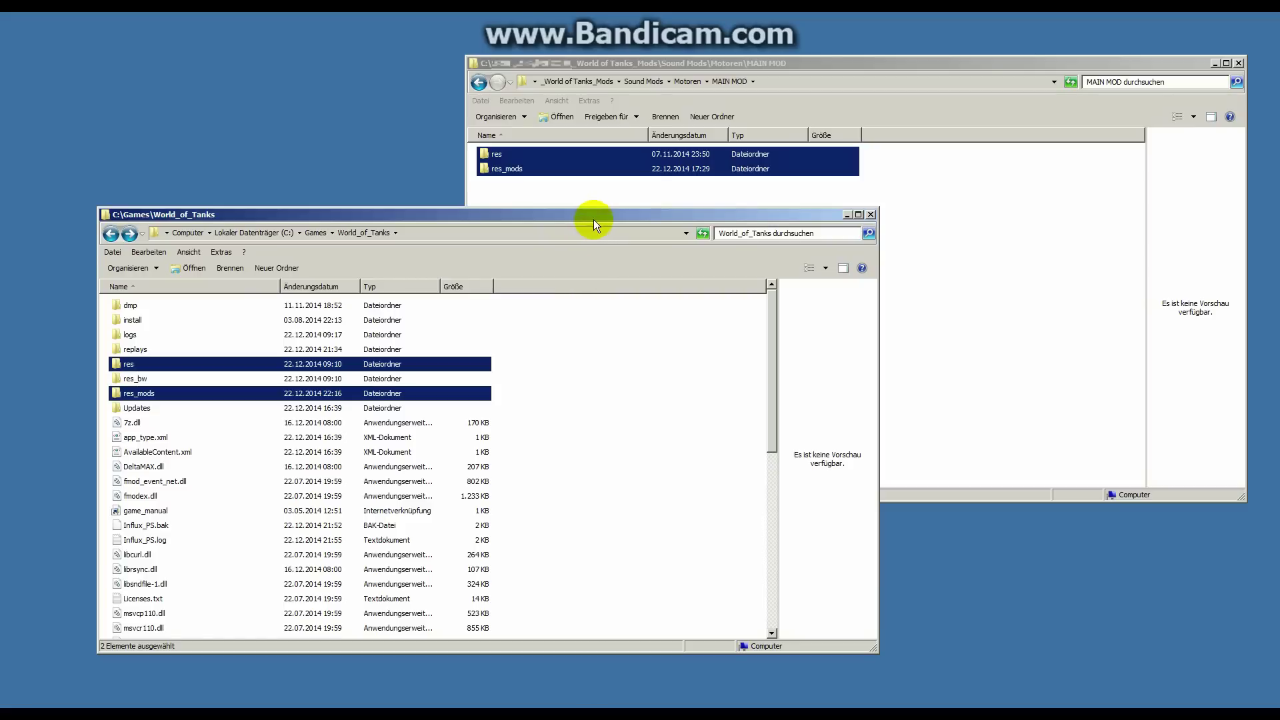
Step: Examine the Diesel M-40 for KV-4 and No Turbo folders inside the optional scripts folder of Motoren
{"action": "left_click", "coordinate": [830, 61]}
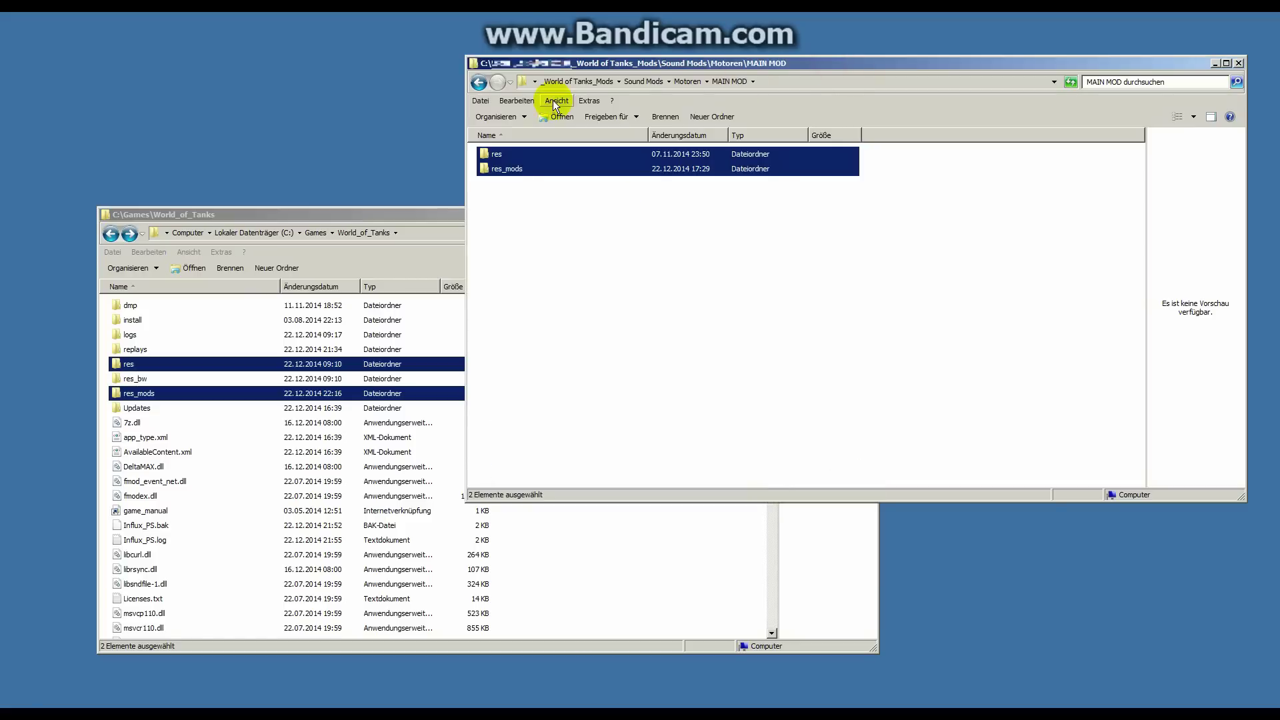
{"action": "left_click", "coordinate": [479, 82]}
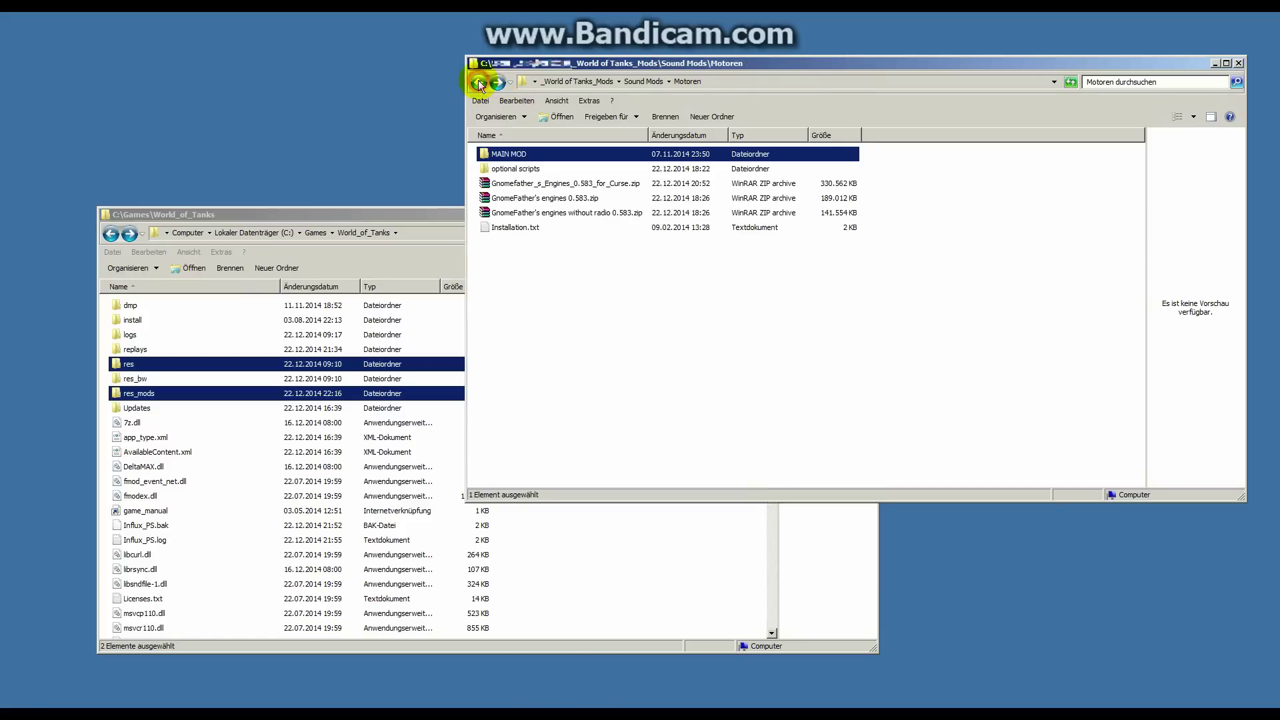
{"action": "double_click", "coordinate": [514, 171]}
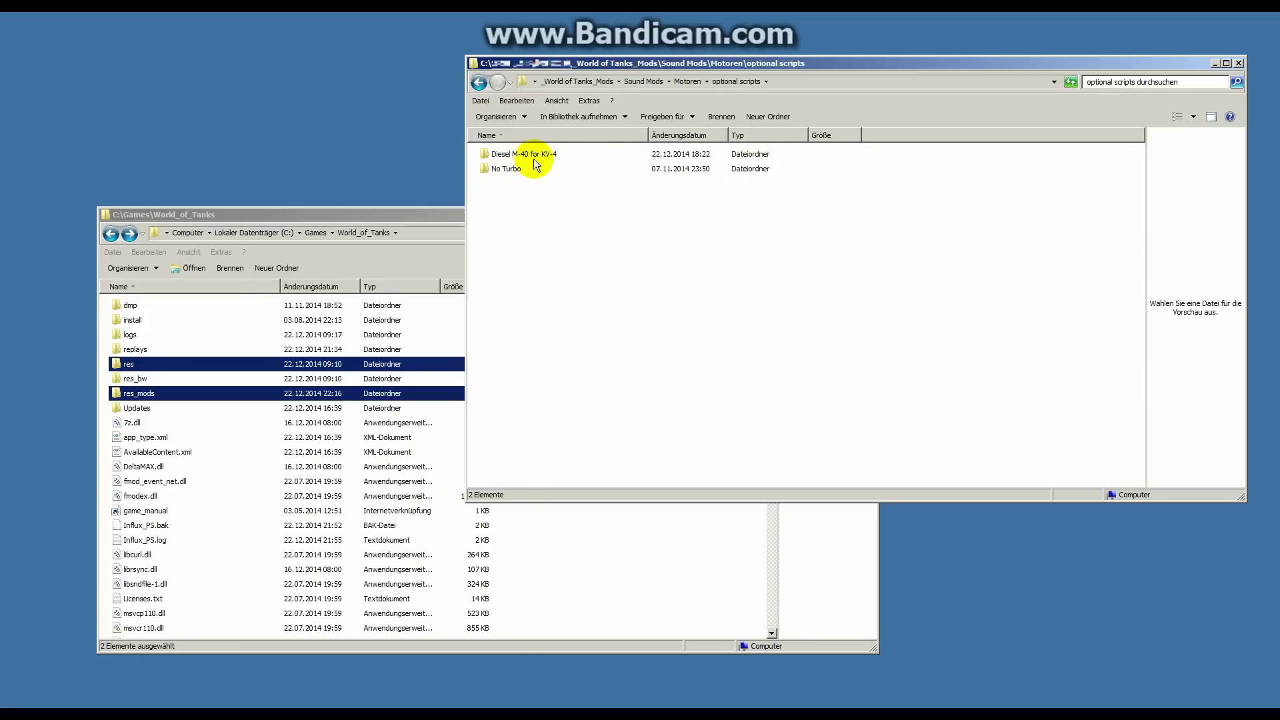
{"action": "double_click", "coordinate": [536, 156]}
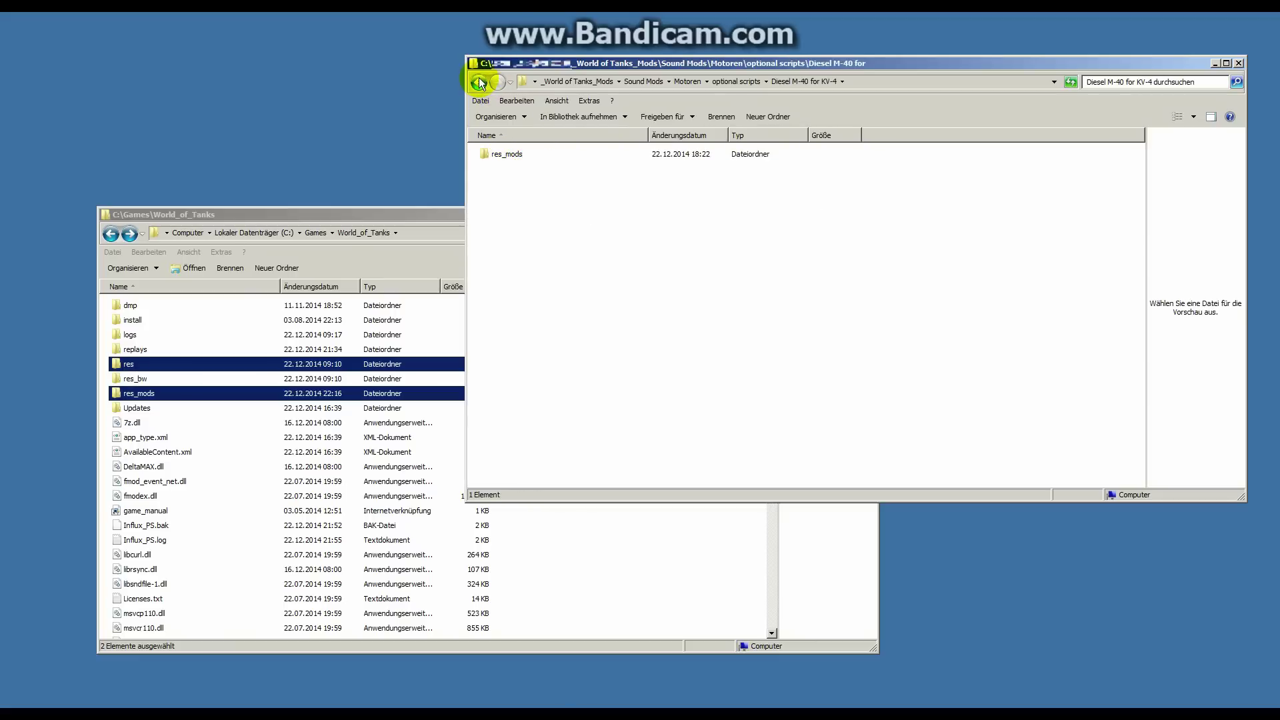
{"action": "left_click", "coordinate": [479, 78]}
{"action": "double_click", "coordinate": [496, 170]}
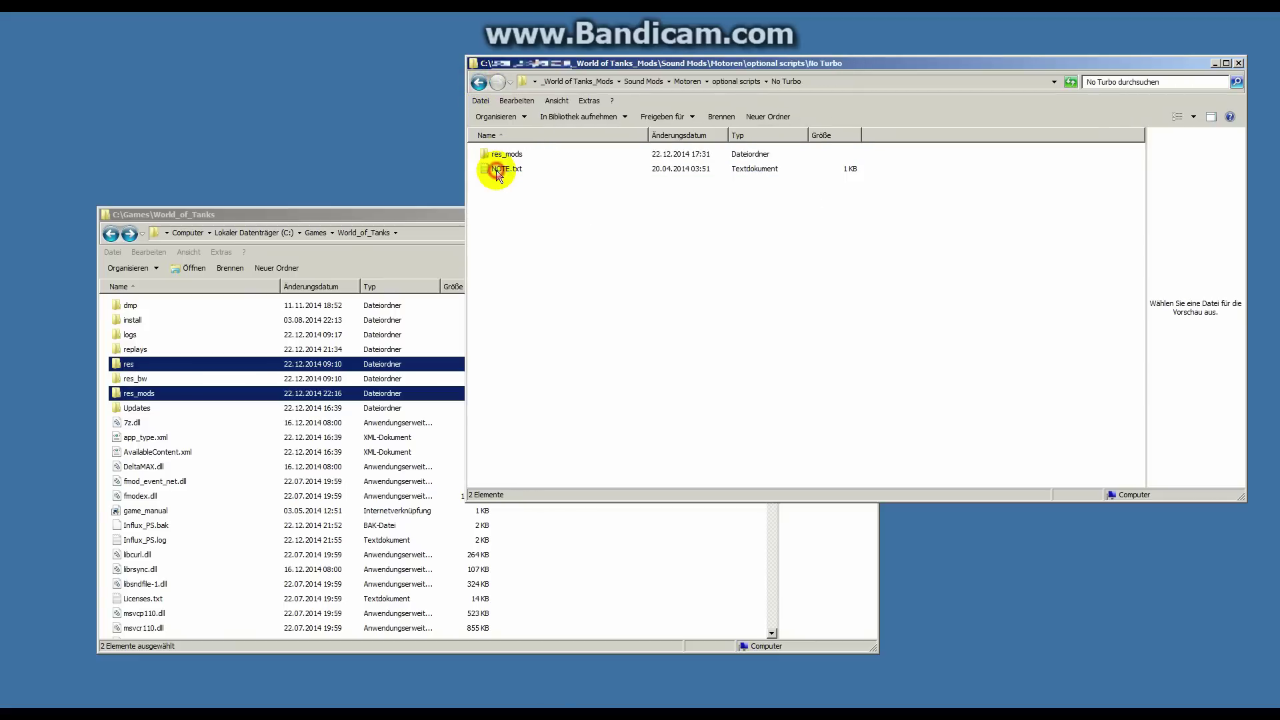
{"action": "left_click", "coordinate": [481, 84]}
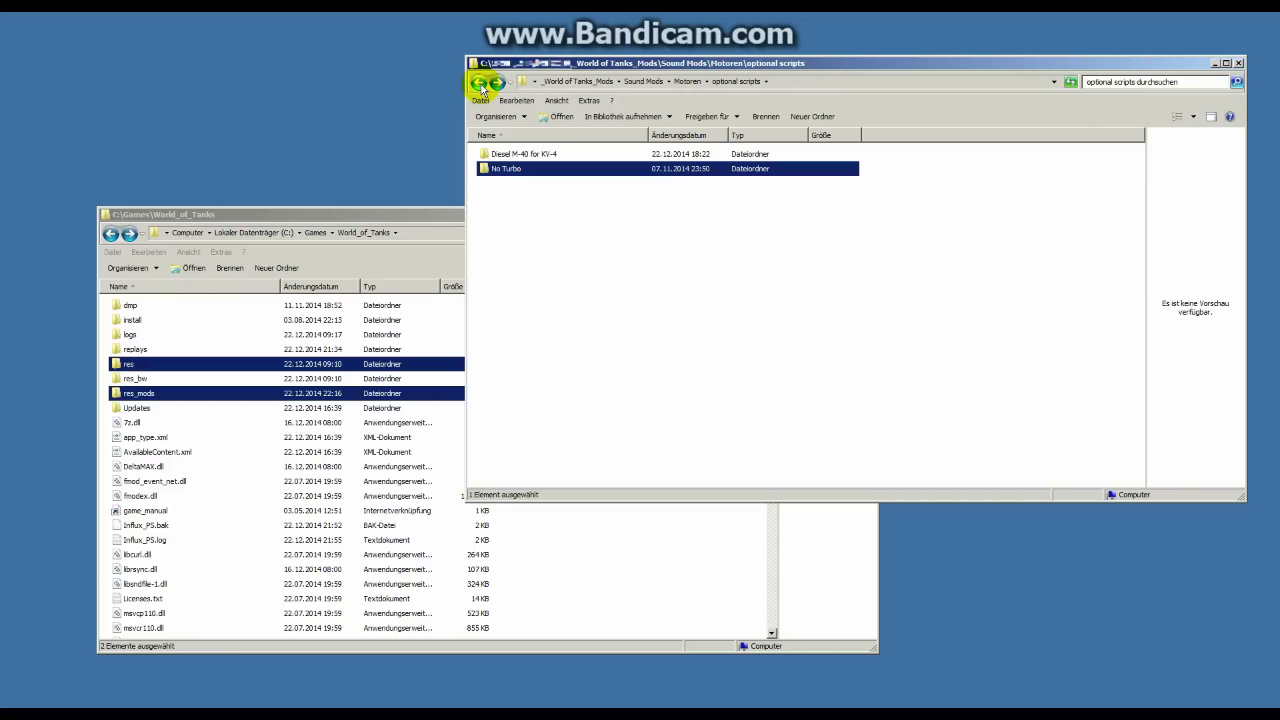
Step: Copy the res_mods folder from Diesel M-40 for KV-4 into C:\Games\World_of_Tanks, merging it with the existing folders
{"action": "double_click", "coordinate": [523, 155]}
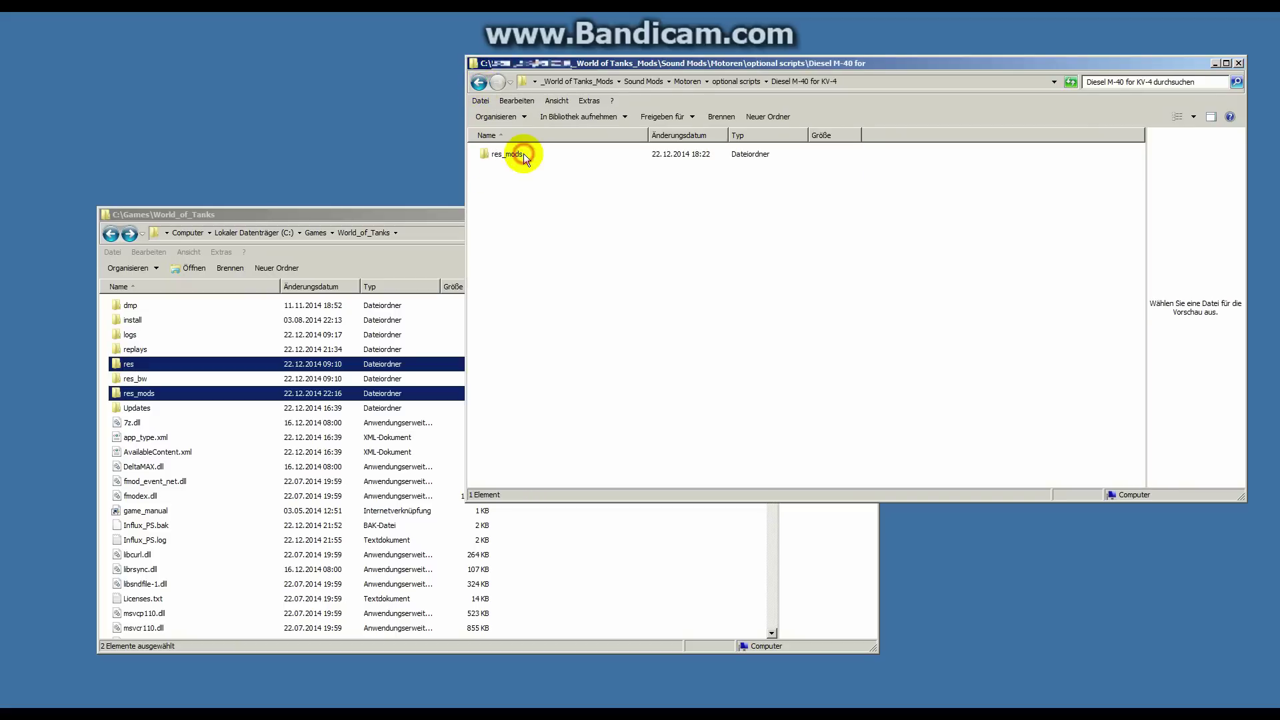
{"action": "left_click", "coordinate": [515, 155]}
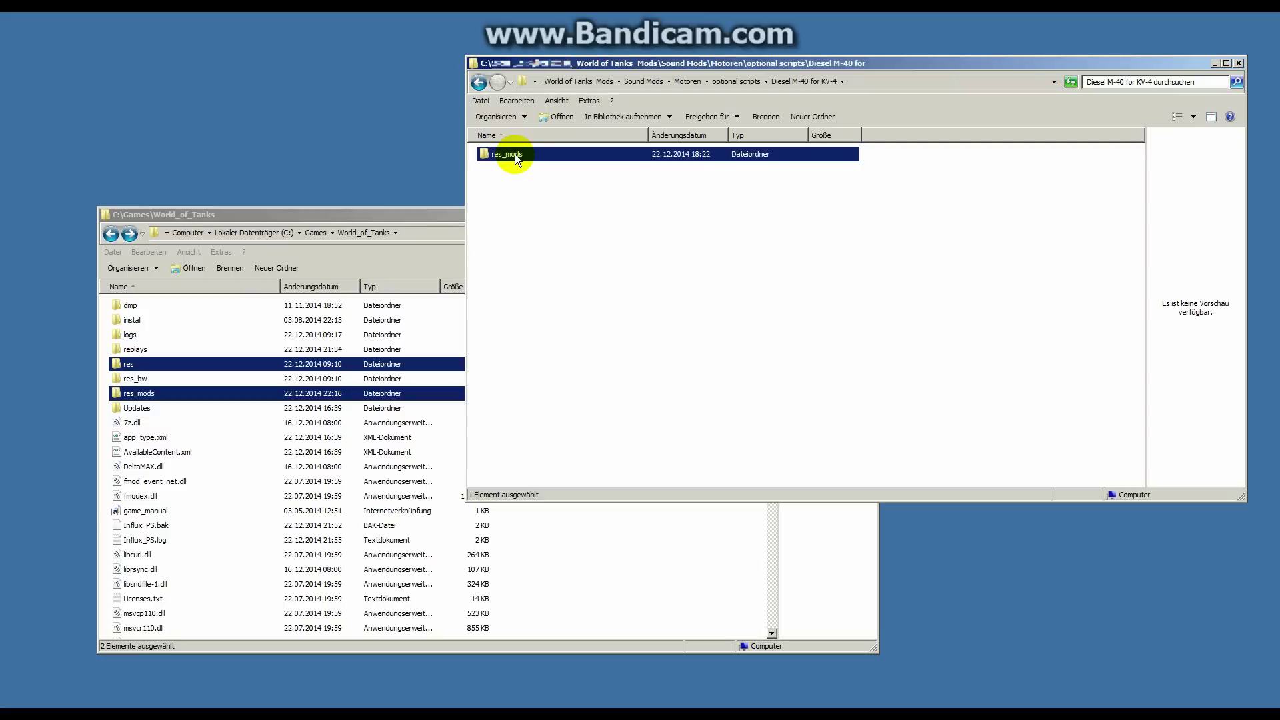
{"action": "double_click", "coordinate": [512, 155]}
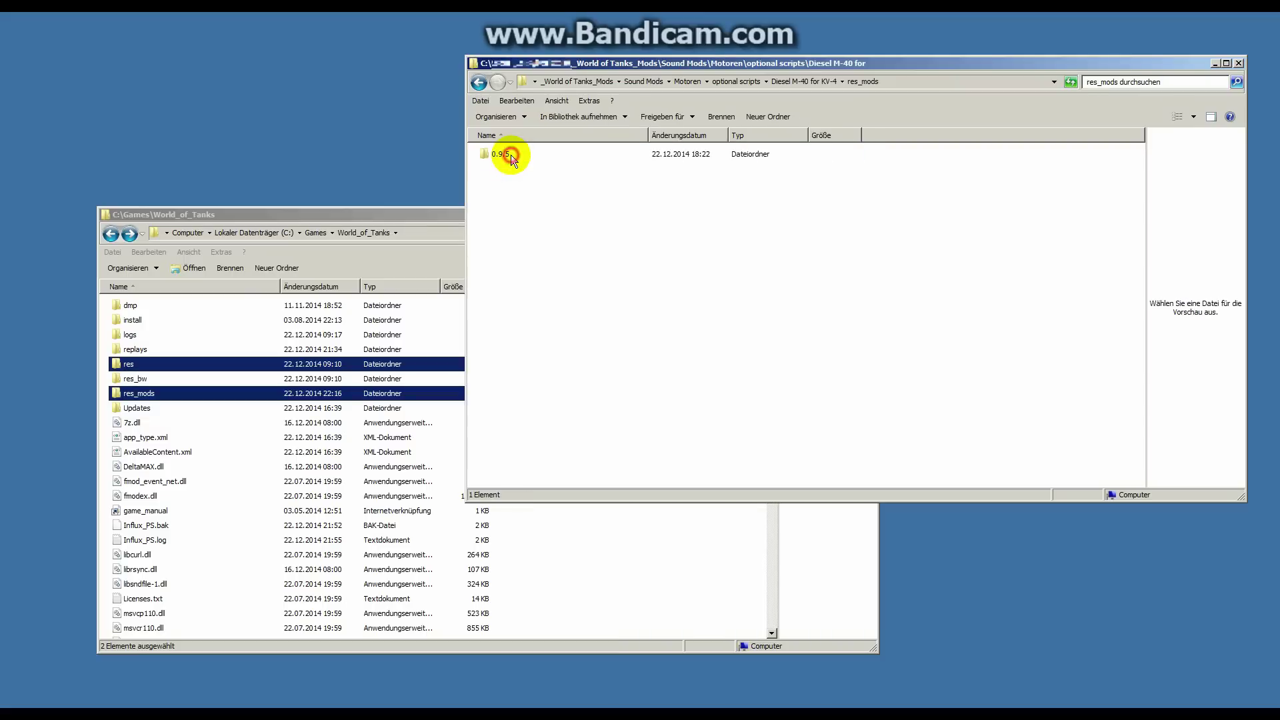
{"action": "left_click", "coordinate": [477, 82]}
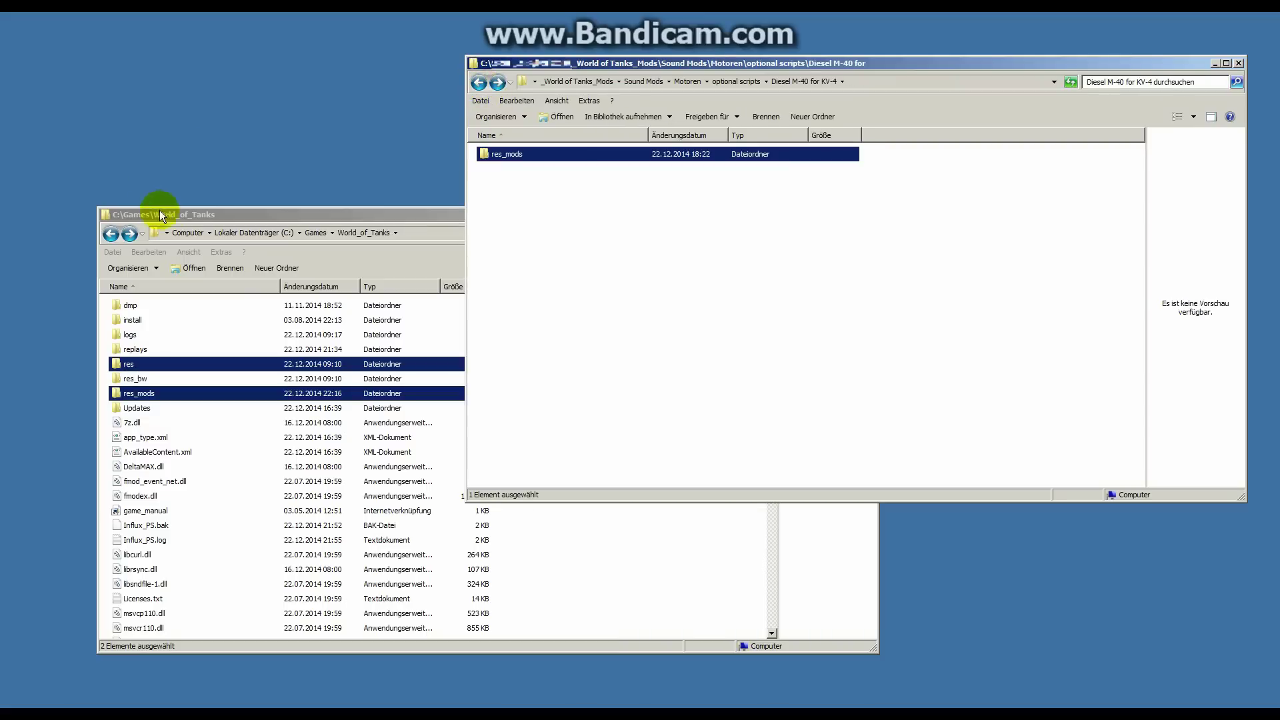
{"action": "left_click", "coordinate": [218, 214]}
{"action": "left_click", "coordinate": [105, 416]}
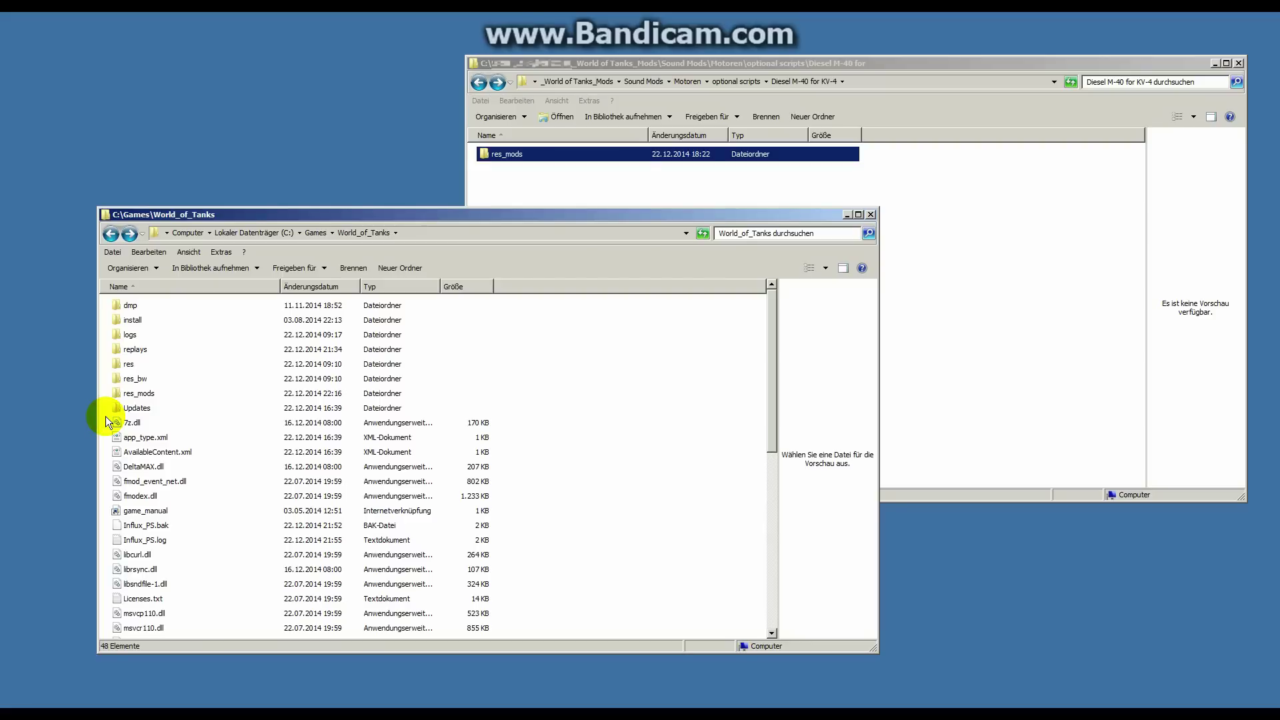
{"action": "key", "text": "ctrl+v"}
{"action": "left_click", "coordinate": [685, 498]}
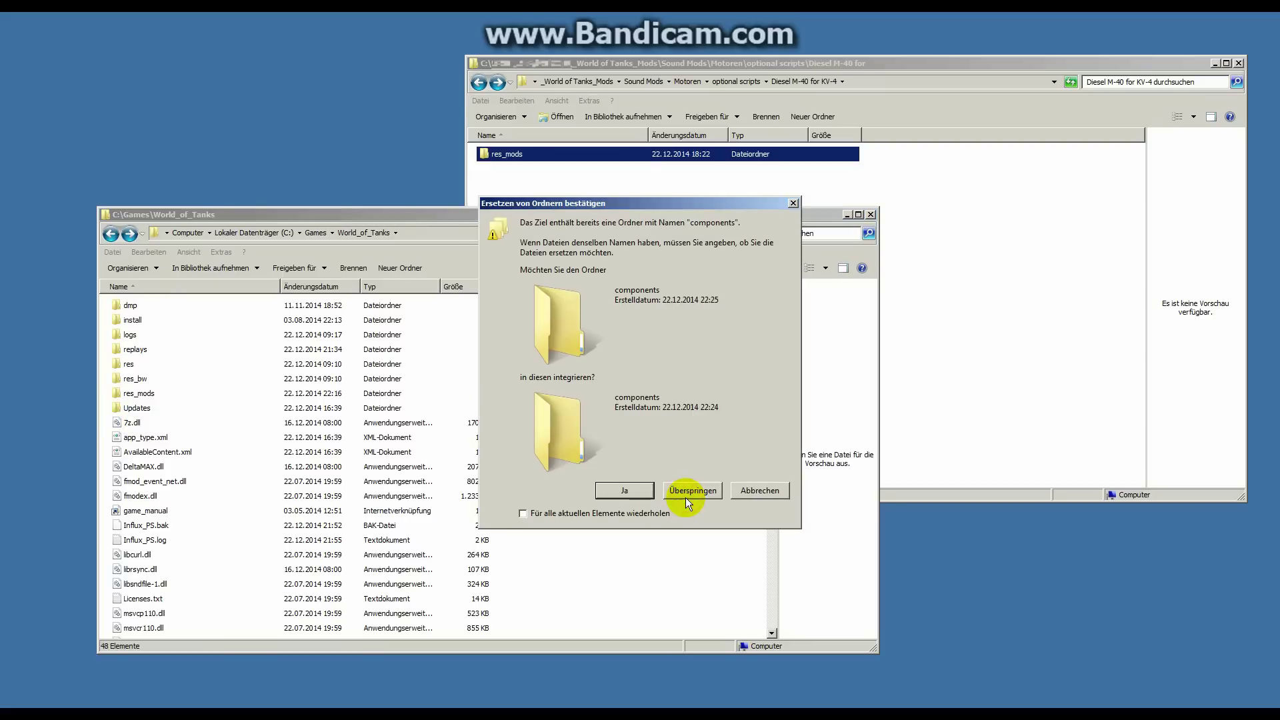
{"action": "left_click", "coordinate": [625, 491]}
{"action": "left_click", "coordinate": [609, 362]}
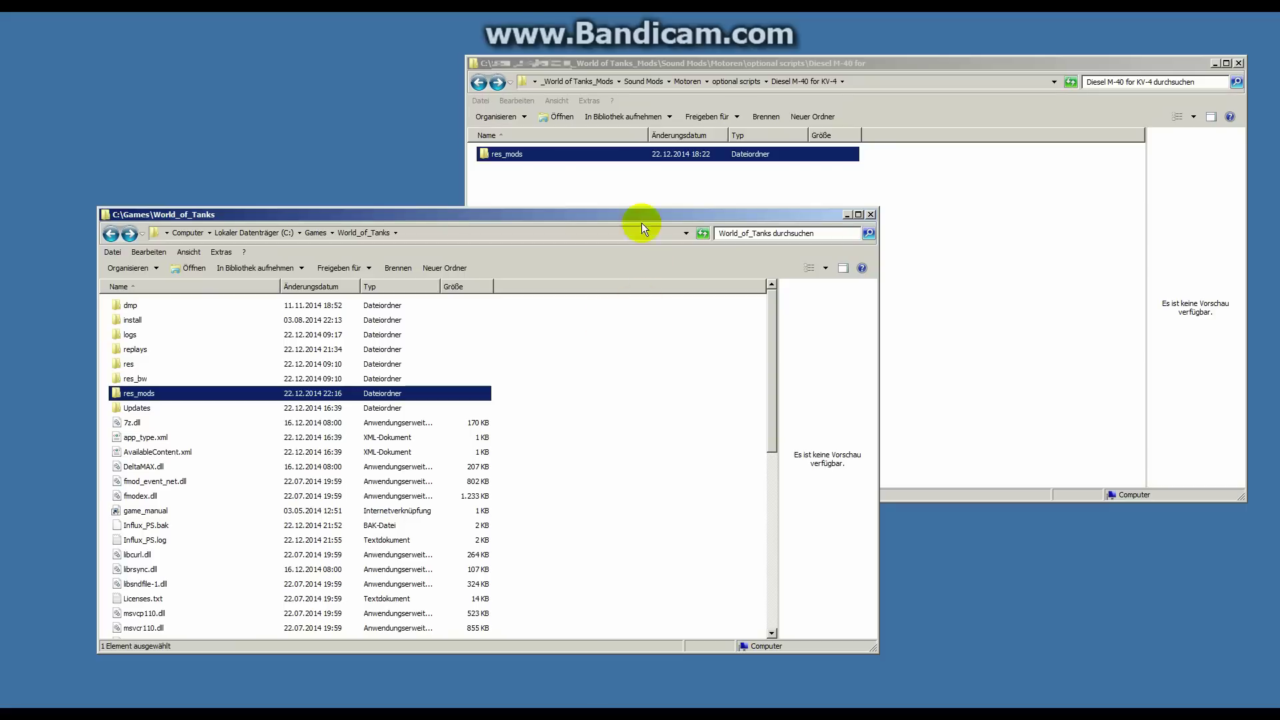
Step: In the Kanonen folder under Sound Mods, extract HRMOD_Gun_Sounds_1.946.zip in place
{"action": "left_click", "coordinate": [638, 191]}
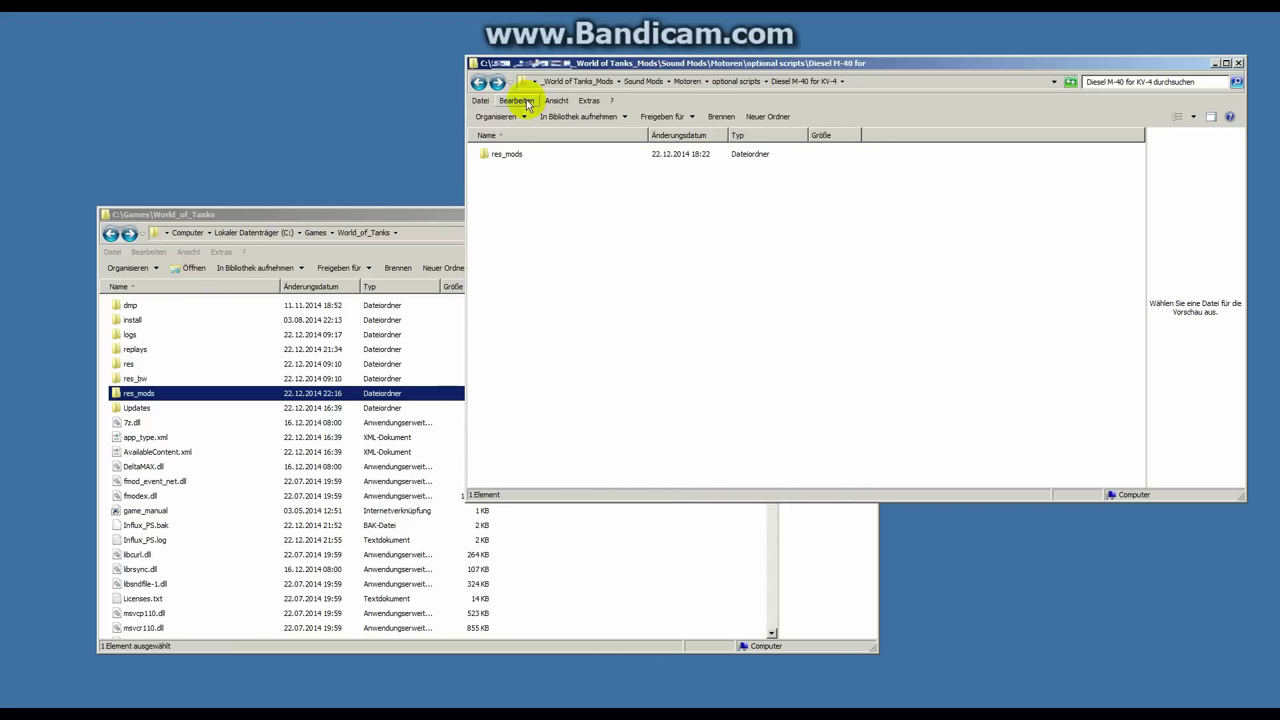
{"action": "left_click", "coordinate": [479, 83]}
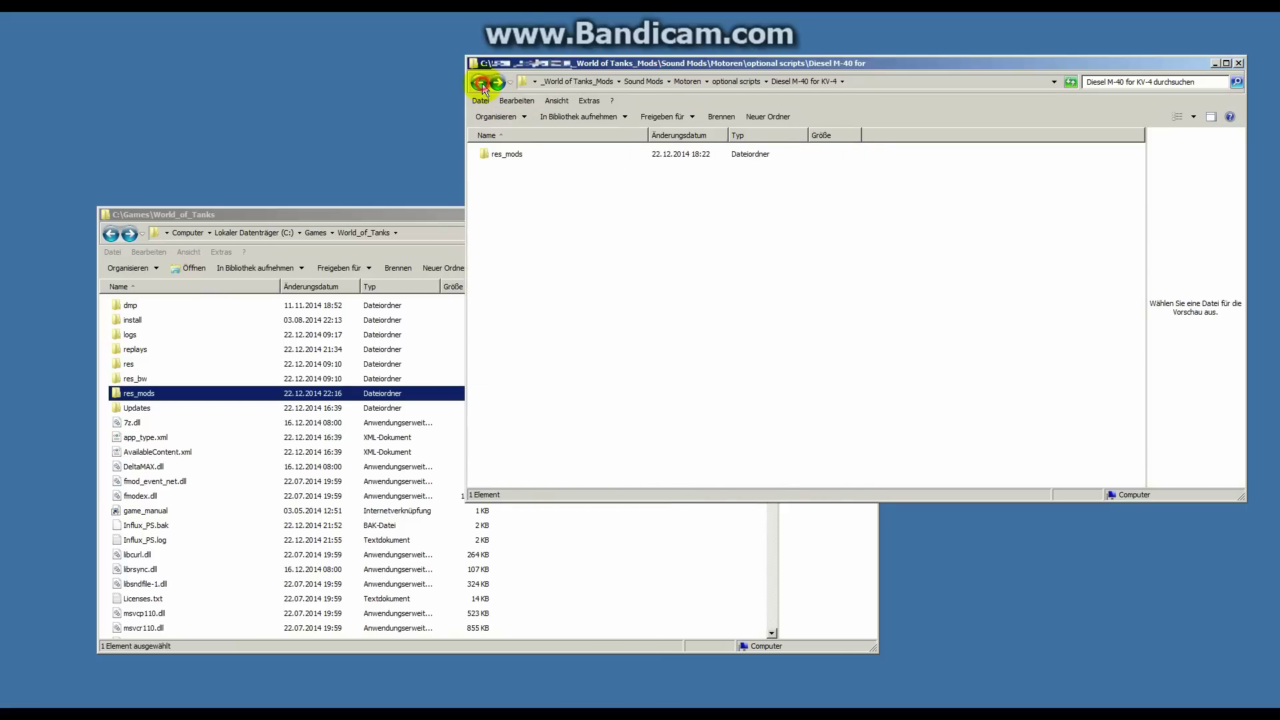
{"action": "left_click", "coordinate": [482, 82]}
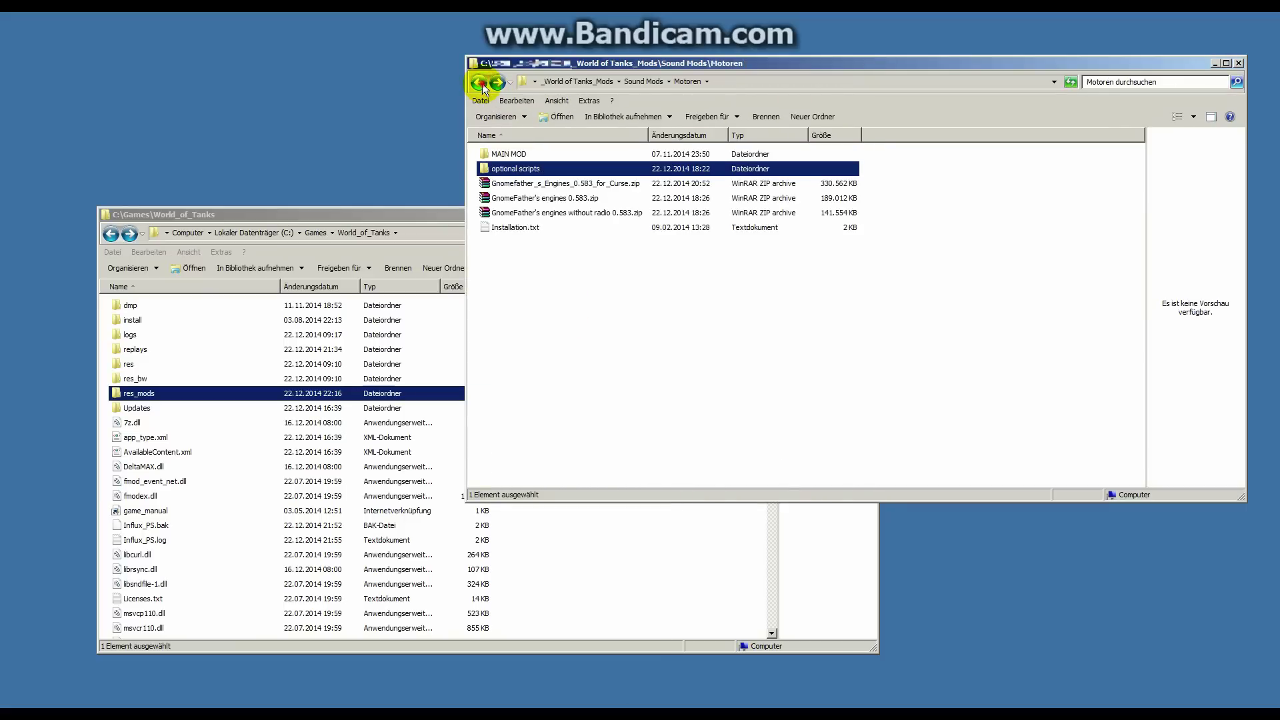
{"action": "left_click", "coordinate": [482, 83]}
{"action": "left_click", "coordinate": [481, 82]}
{"action": "left_click", "coordinate": [496, 82]}
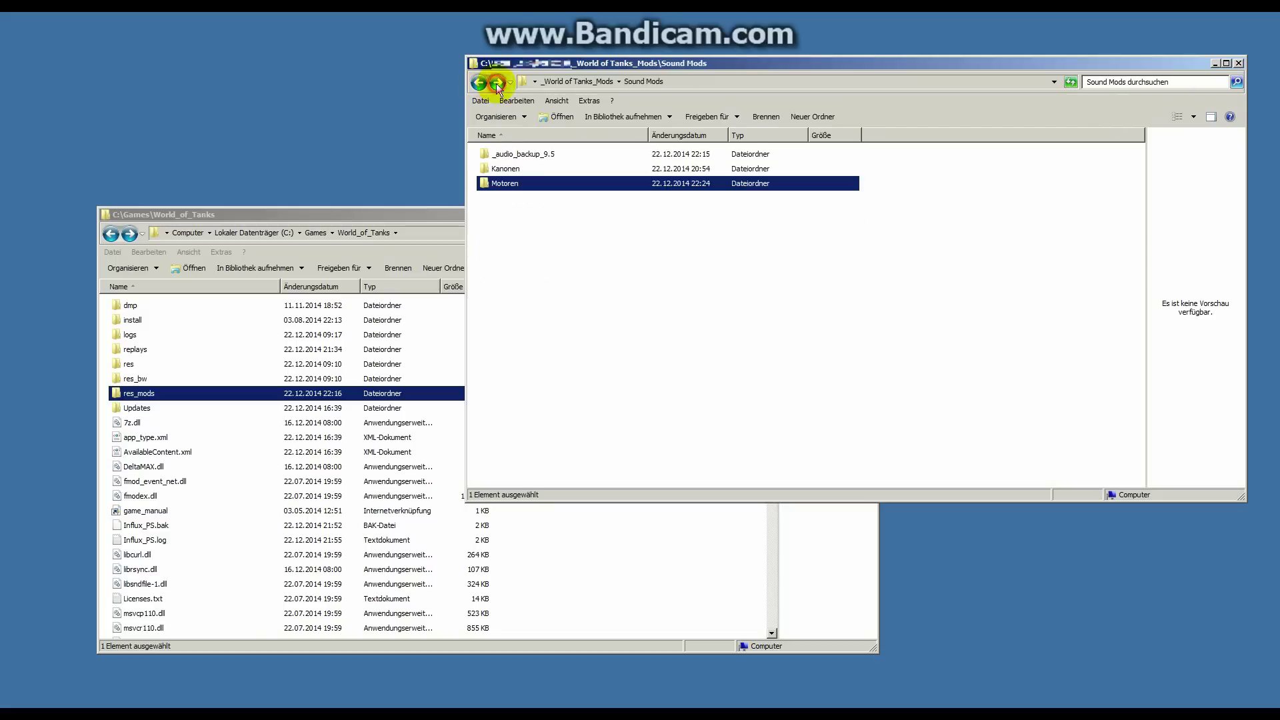
{"action": "double_click", "coordinate": [506, 169]}
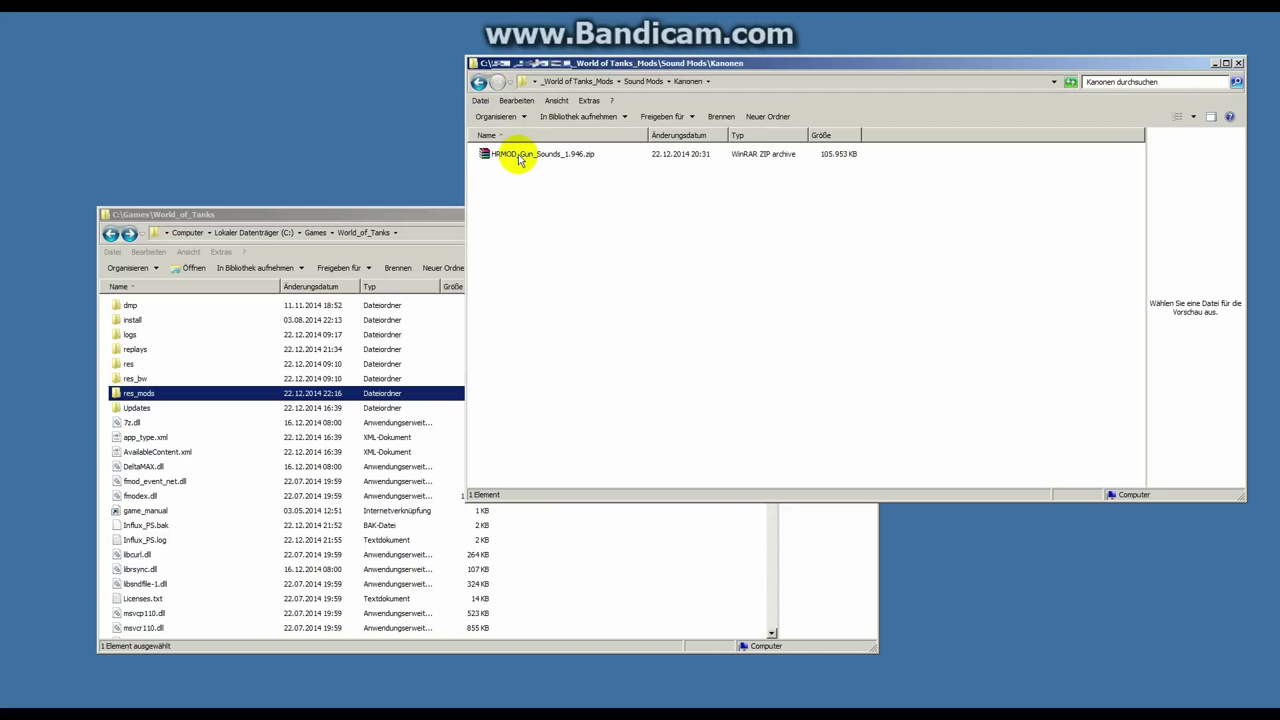
{"action": "right_click", "coordinate": [517, 154]}
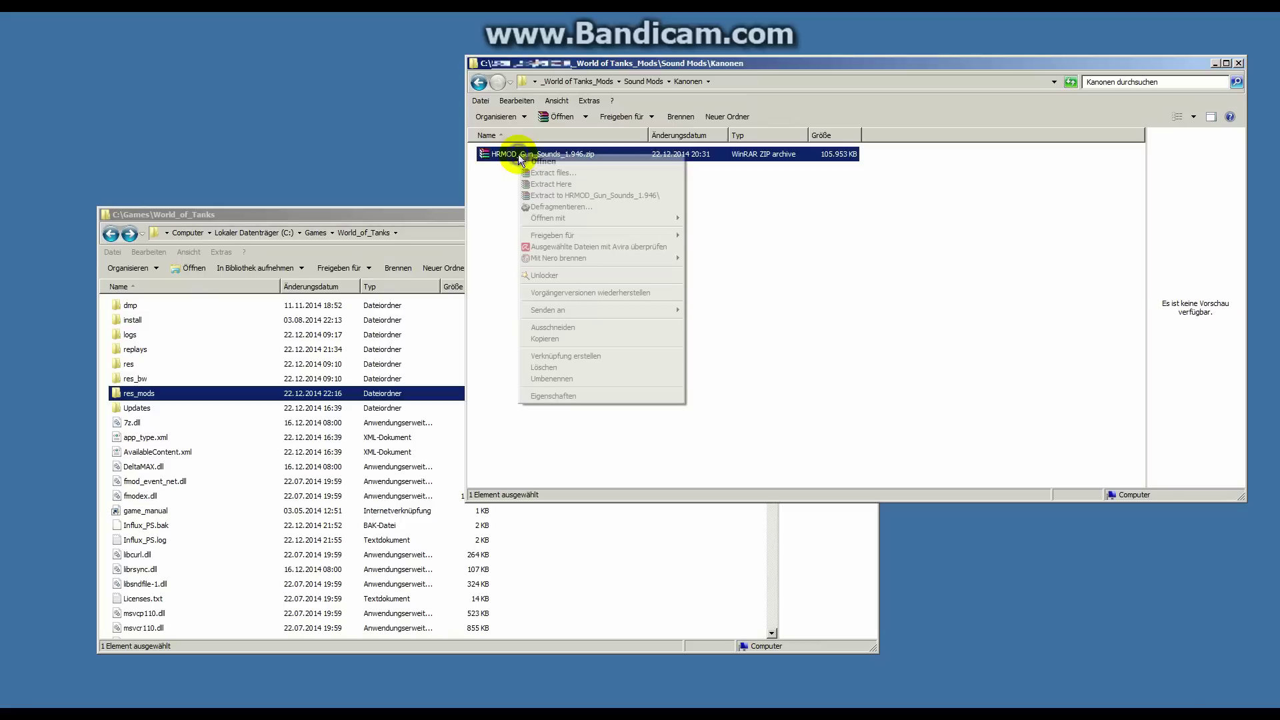
{"action": "left_click", "coordinate": [542, 185]}
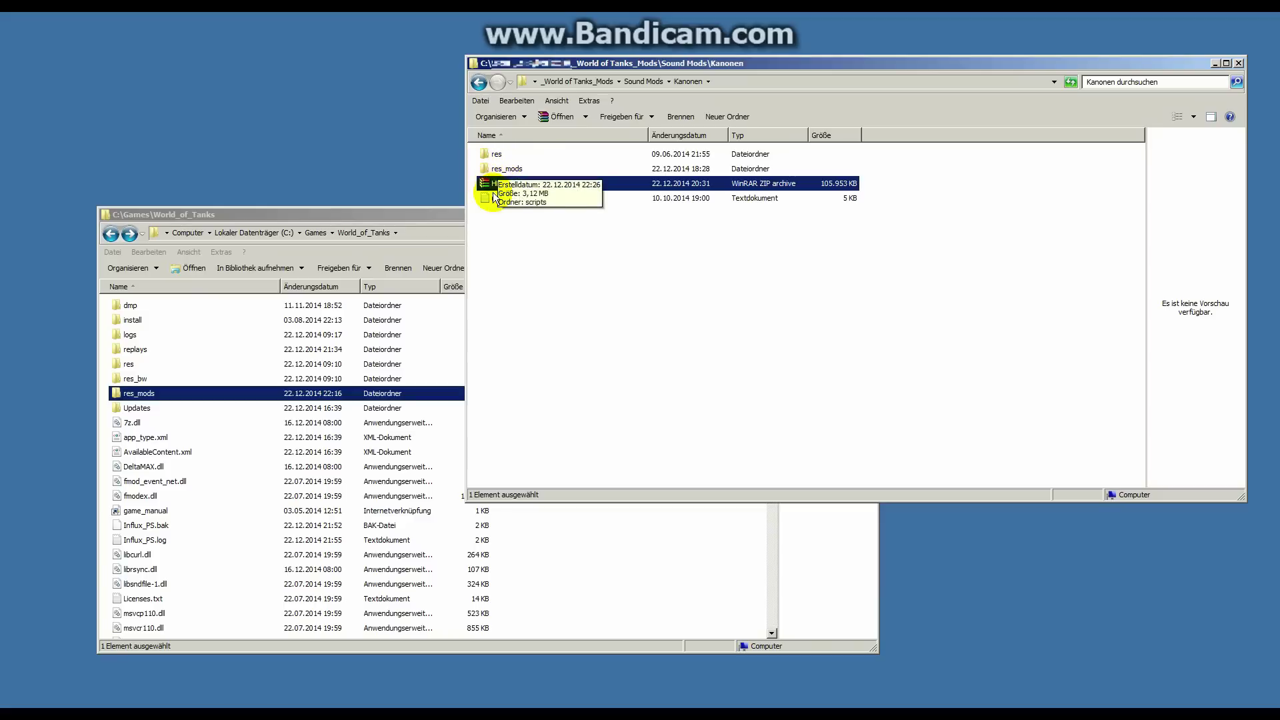
{"action": "left_click", "coordinate": [502, 234]}
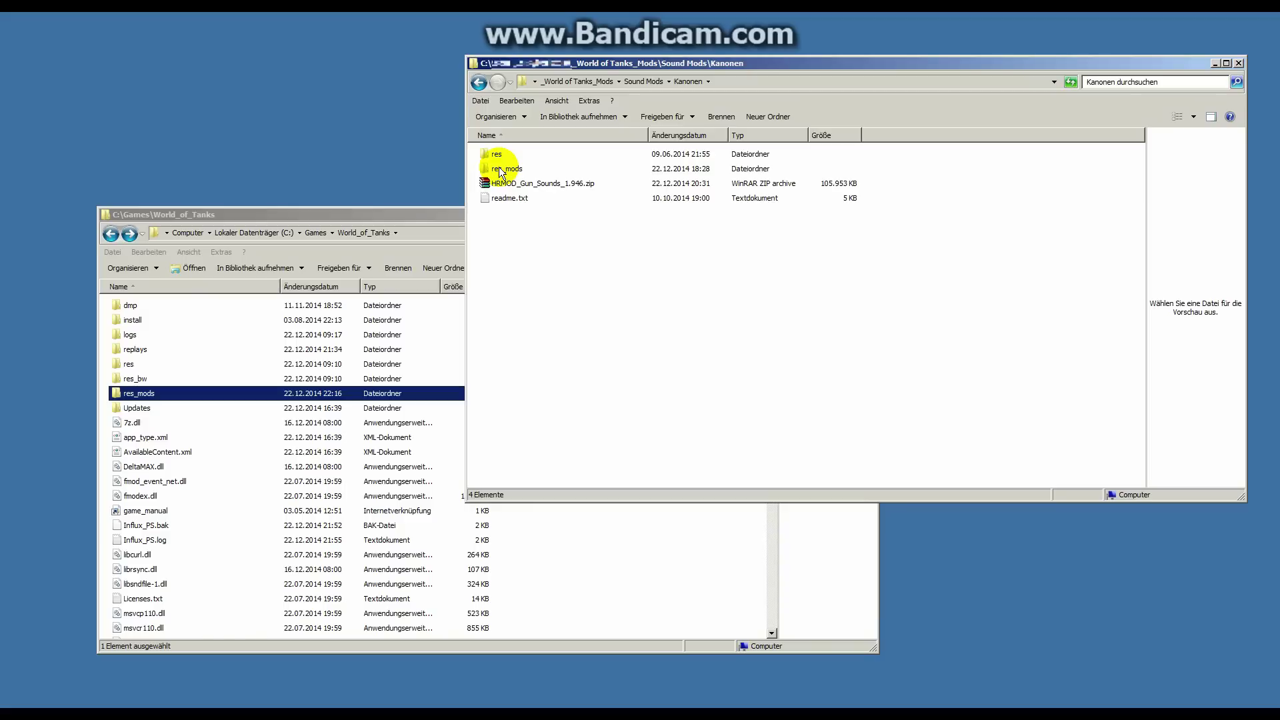
Step: Look through the sound files in the game's res\audio folder and return to the res folder
{"action": "left_click", "coordinate": [405, 215]}
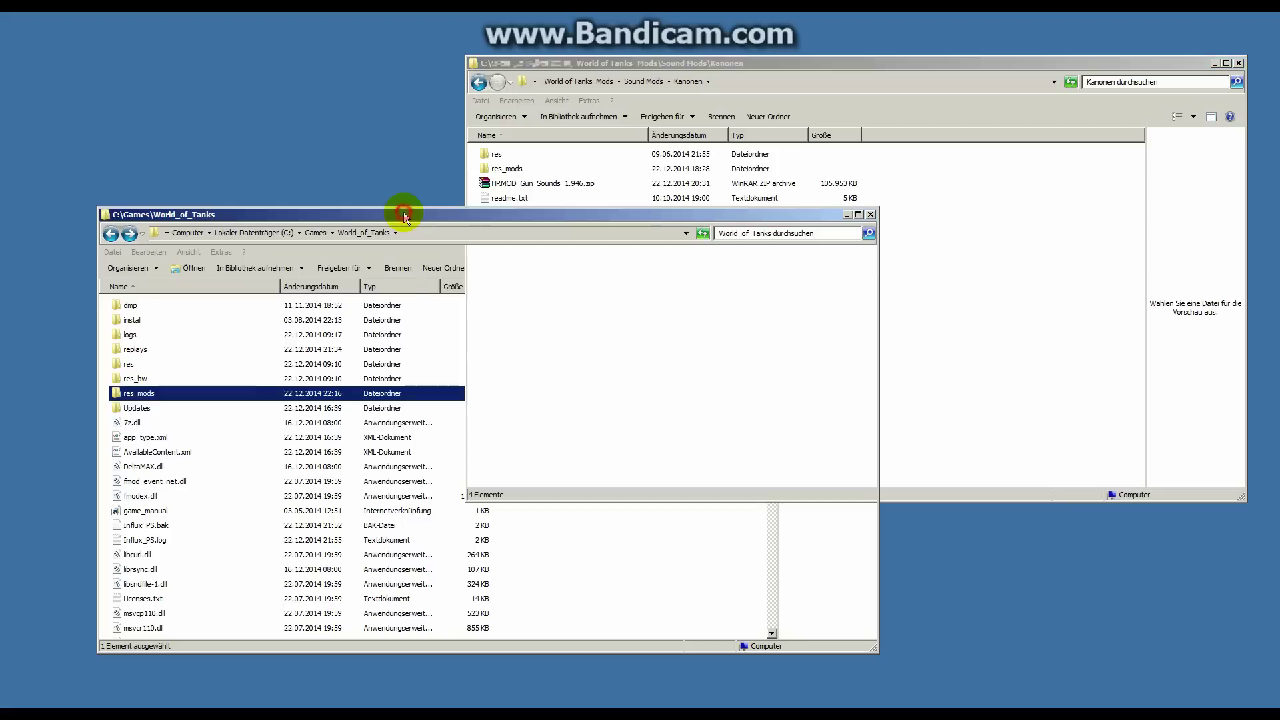
{"action": "double_click", "coordinate": [128, 363]}
{"action": "left_click", "coordinate": [132, 306]}
{"action": "double_click", "coordinate": [133, 306]}
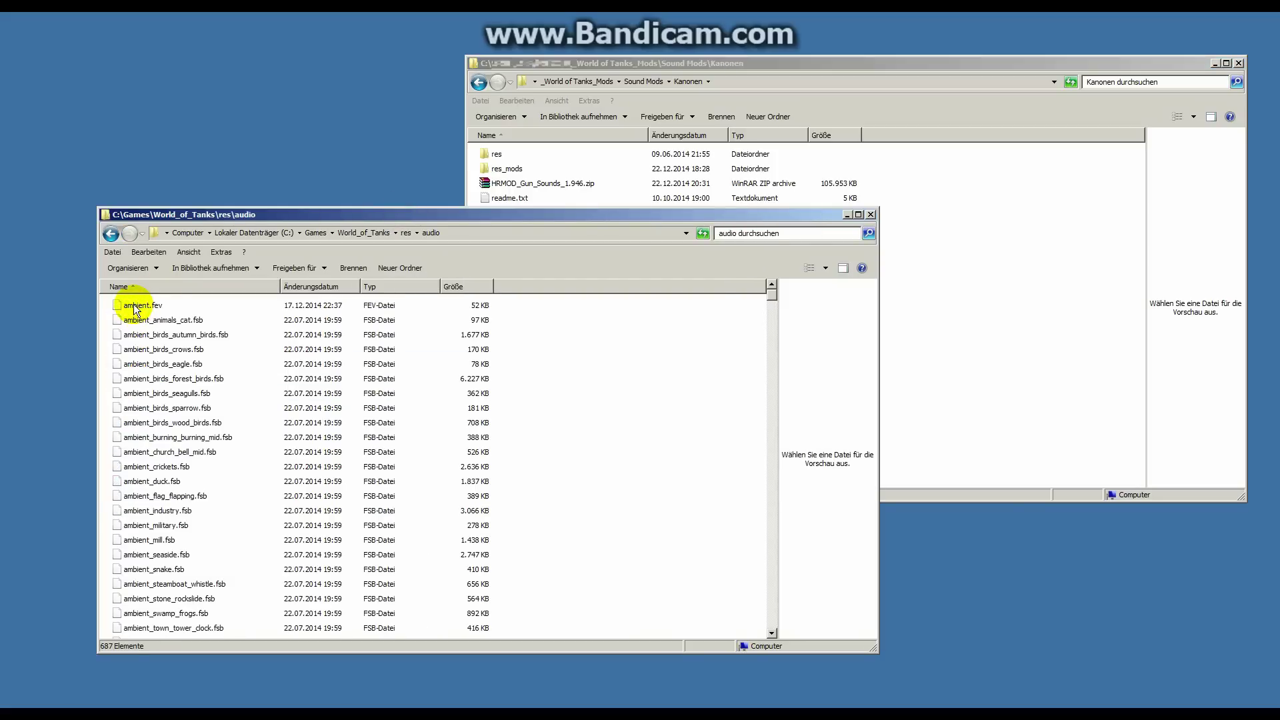
{"action": "left_click", "coordinate": [193, 466]}
{"action": "scroll", "coordinate": [193, 469], "scroll_direction": "down", "scroll_amount": 20}
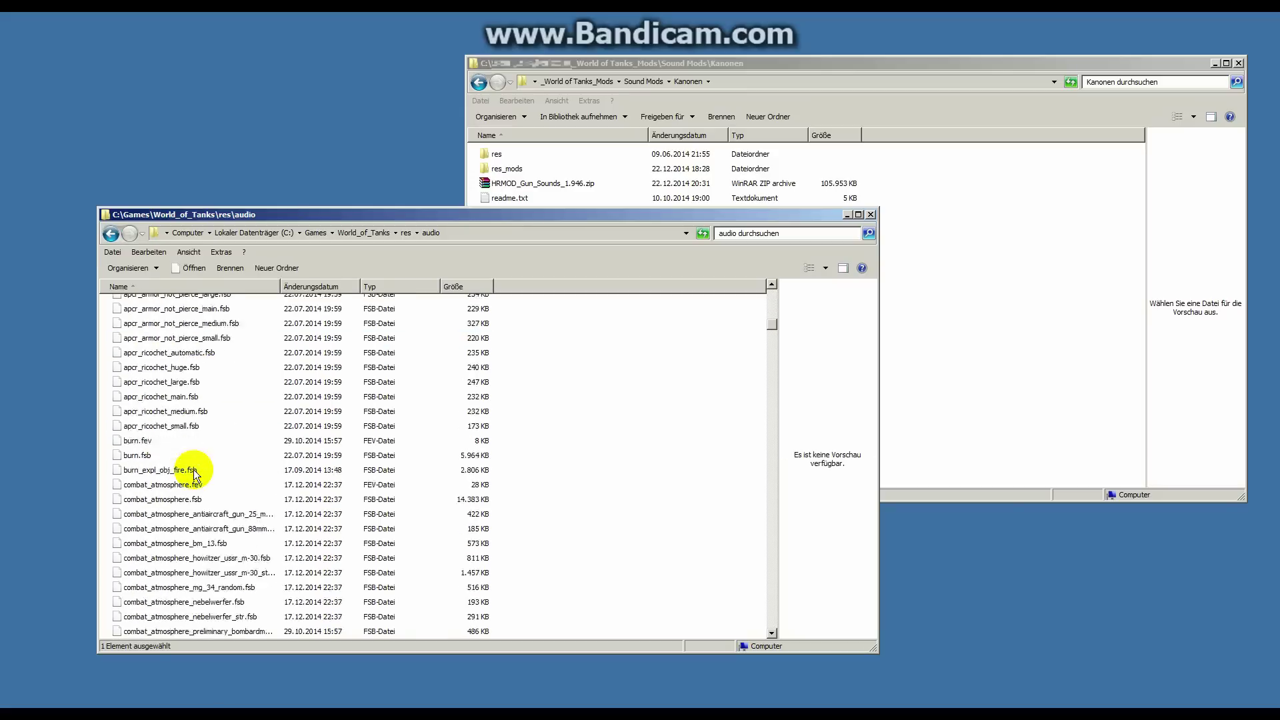
{"action": "scroll", "coordinate": [192, 470], "scroll_direction": "down", "scroll_amount": 12}
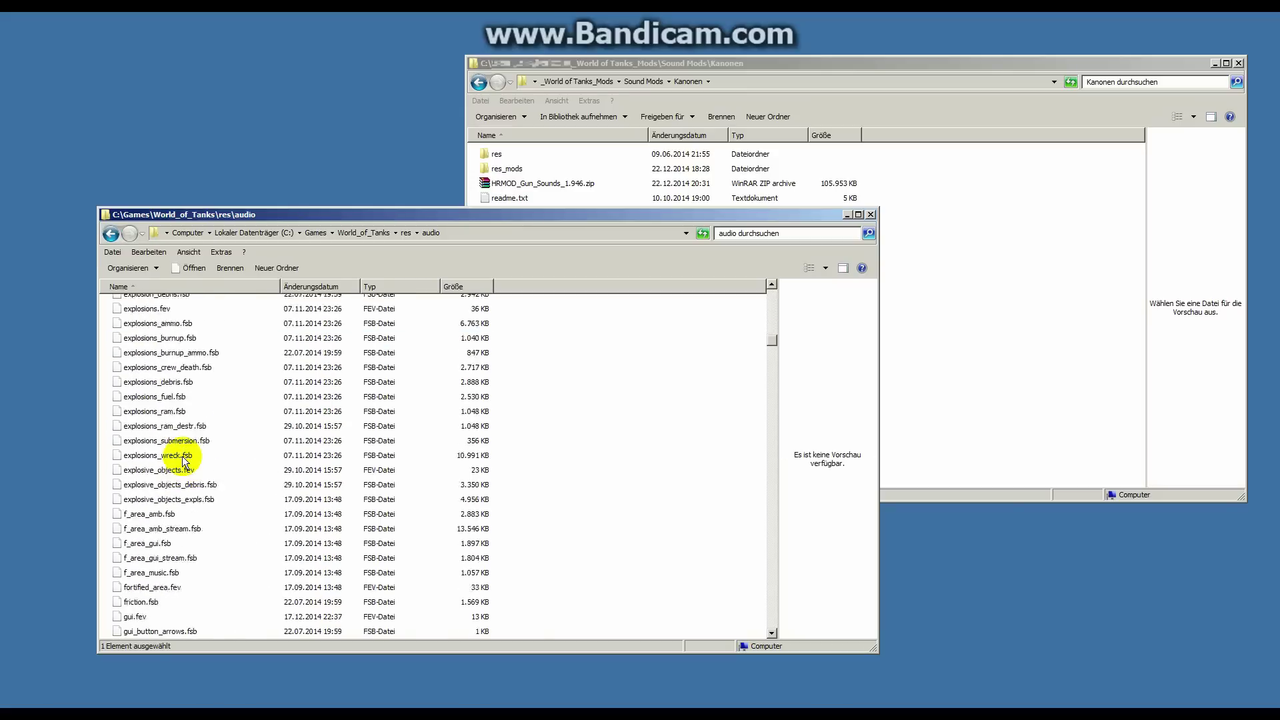
{"action": "scroll", "coordinate": [184, 459], "scroll_direction": "down", "scroll_amount": 12}
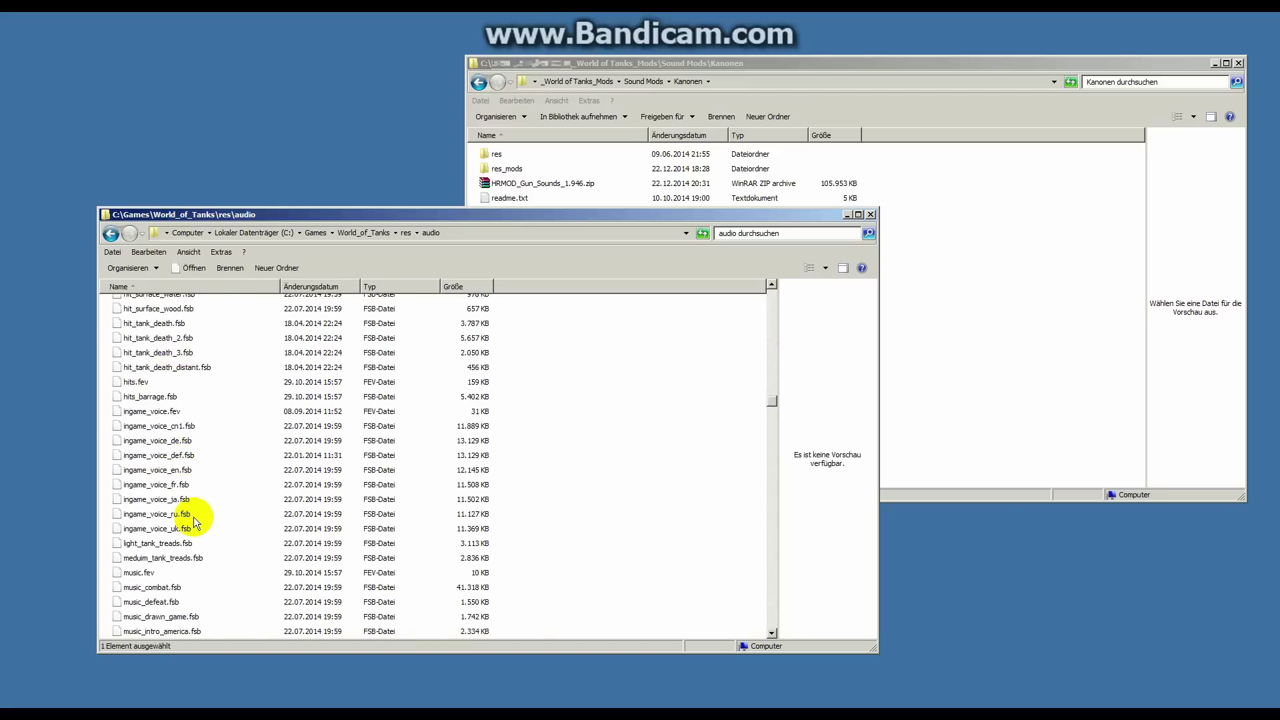
{"action": "scroll", "coordinate": [193, 518], "scroll_direction": "up", "scroll_amount": 20}
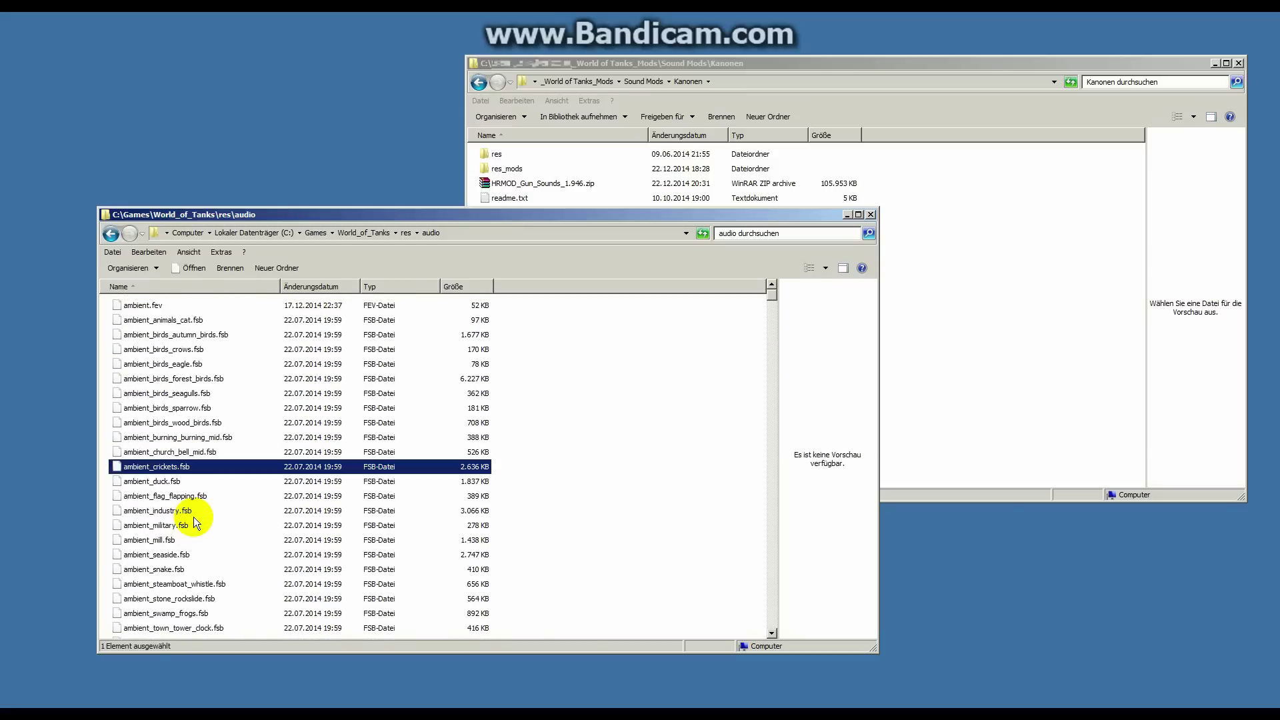
{"action": "left_click", "coordinate": [111, 233]}
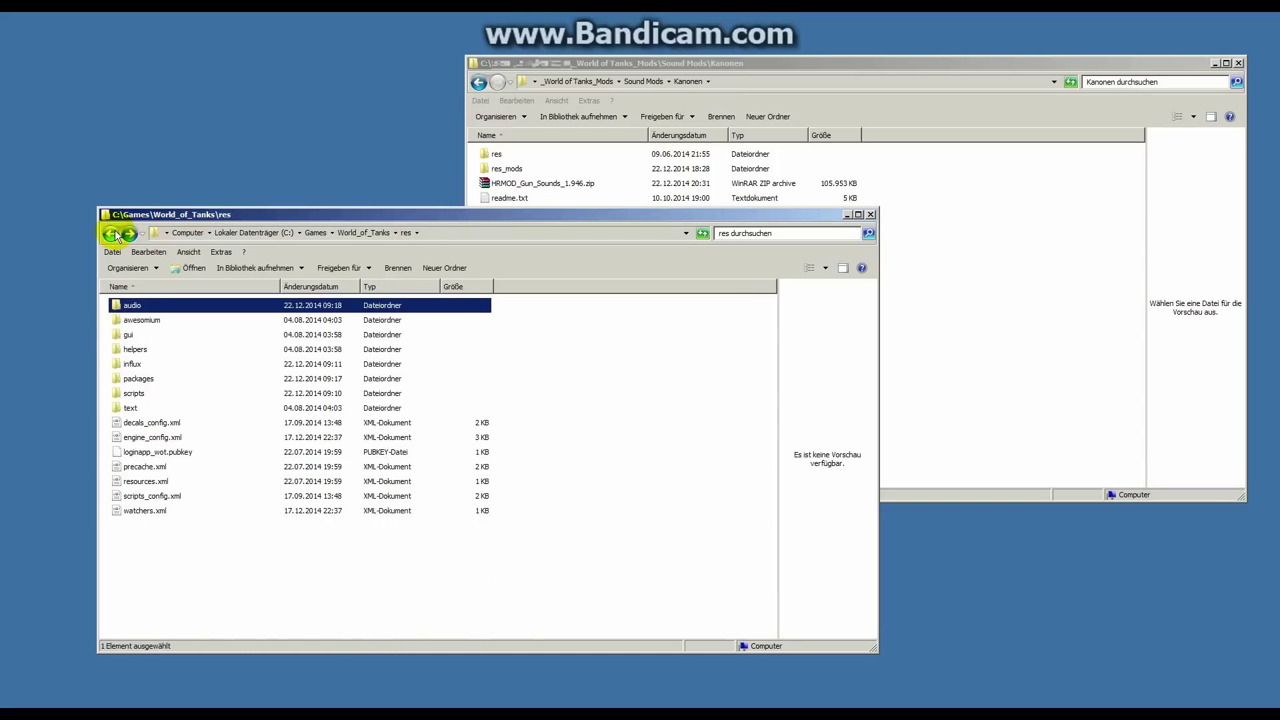
Step: Copy the res and res_mods folders from Kanonen into C:\Games\World_of_Tanks, merging the folders and replacing all conflicting files
{"action": "left_click", "coordinate": [814, 62]}
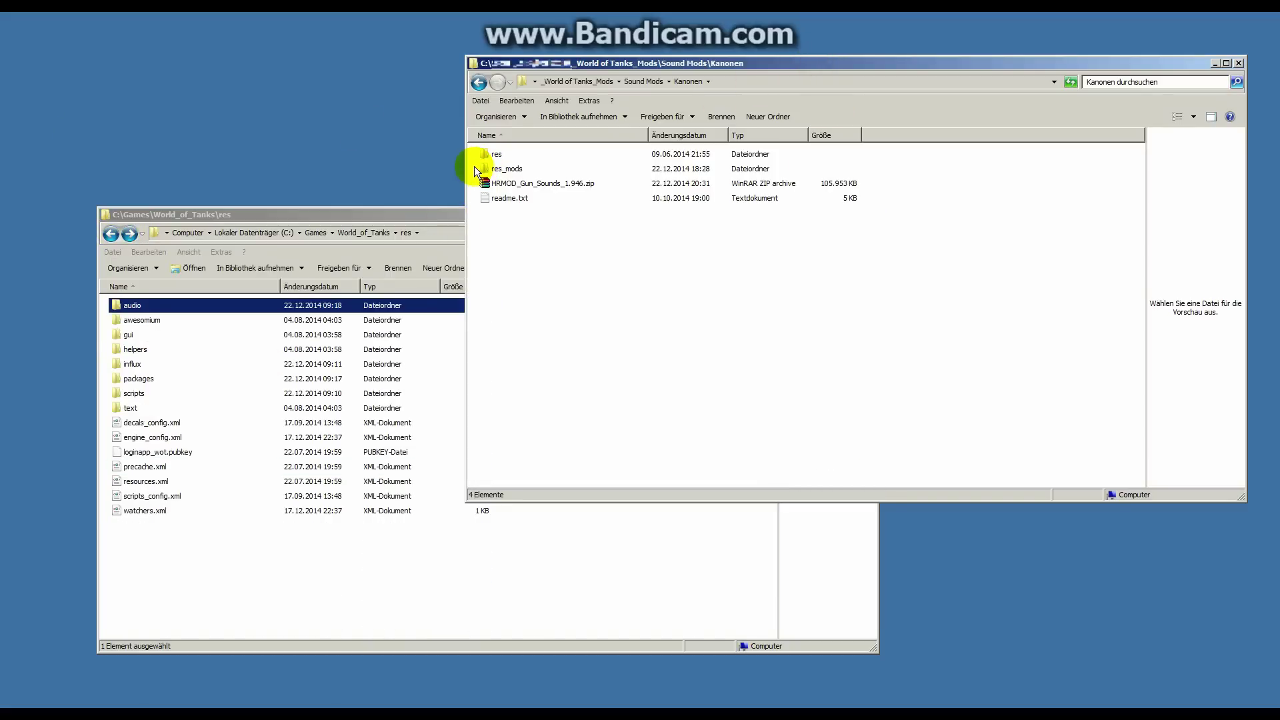
{"action": "left_click_drag", "start_coordinate": [474, 166], "coordinate": [184, 298]}
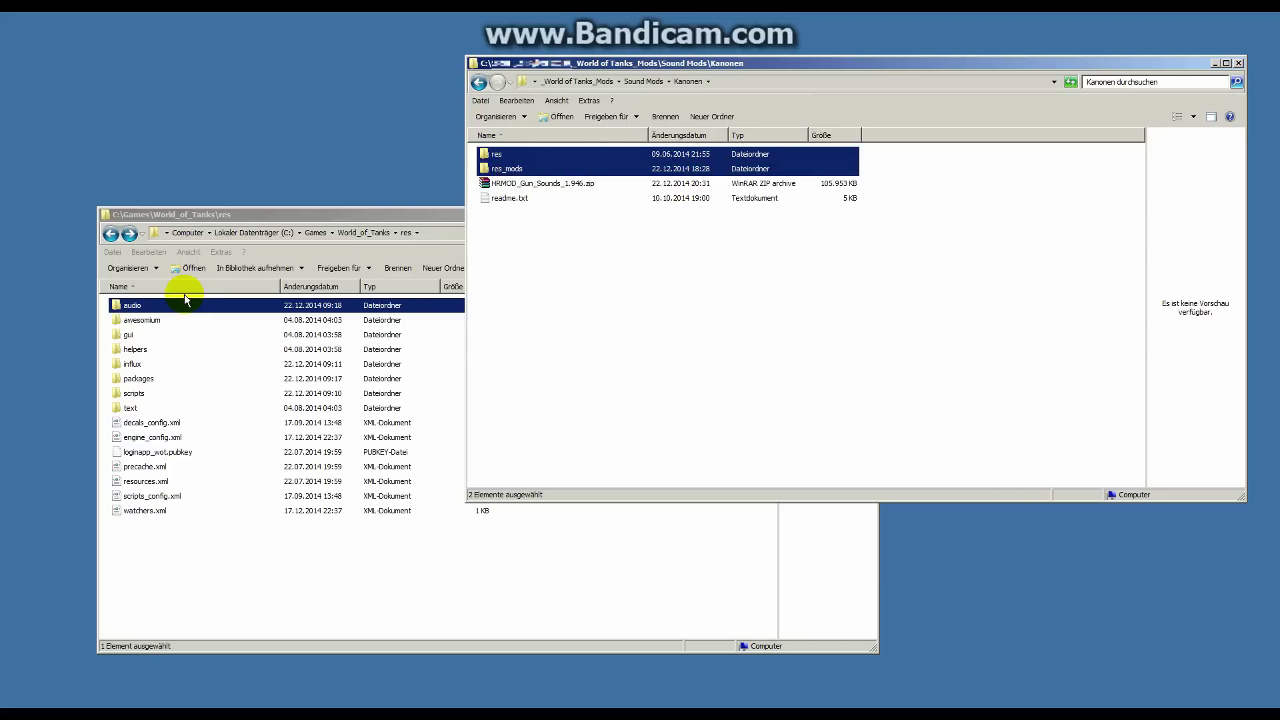
{"action": "left_click", "coordinate": [113, 233]}
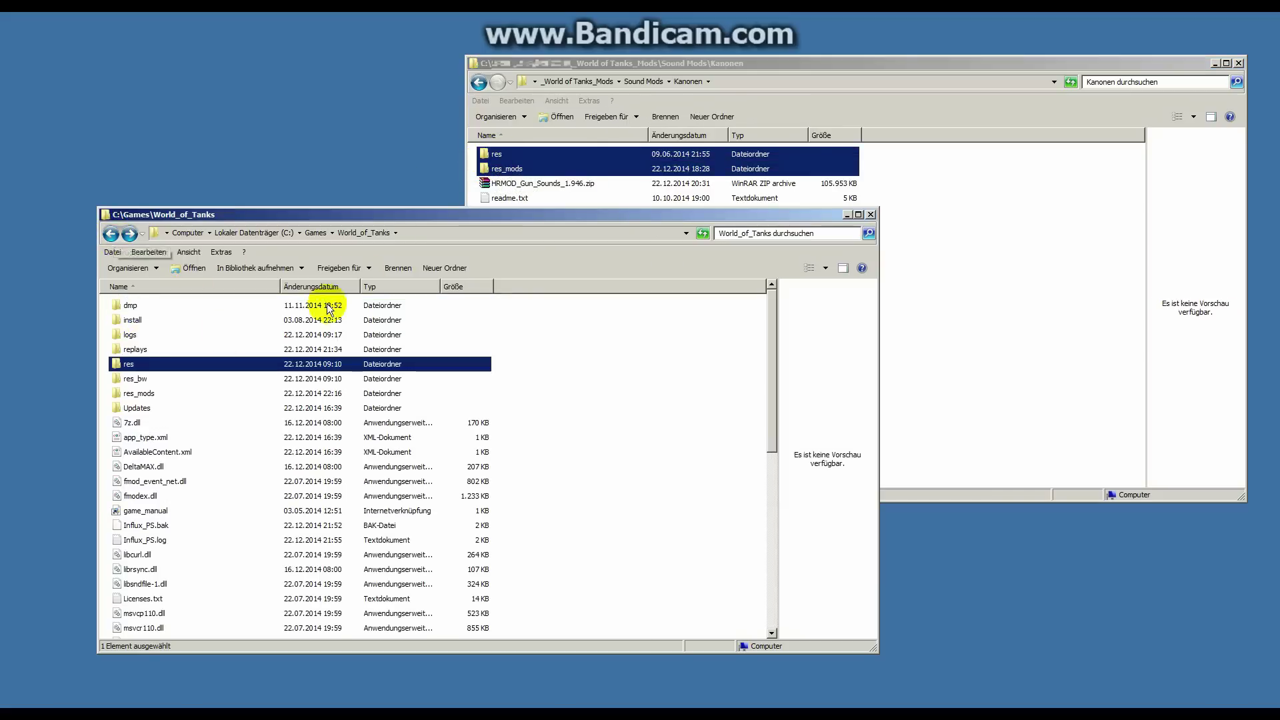
{"action": "left_click", "coordinate": [107, 381]}
{"action": "key", "text": "ctrl+v"}
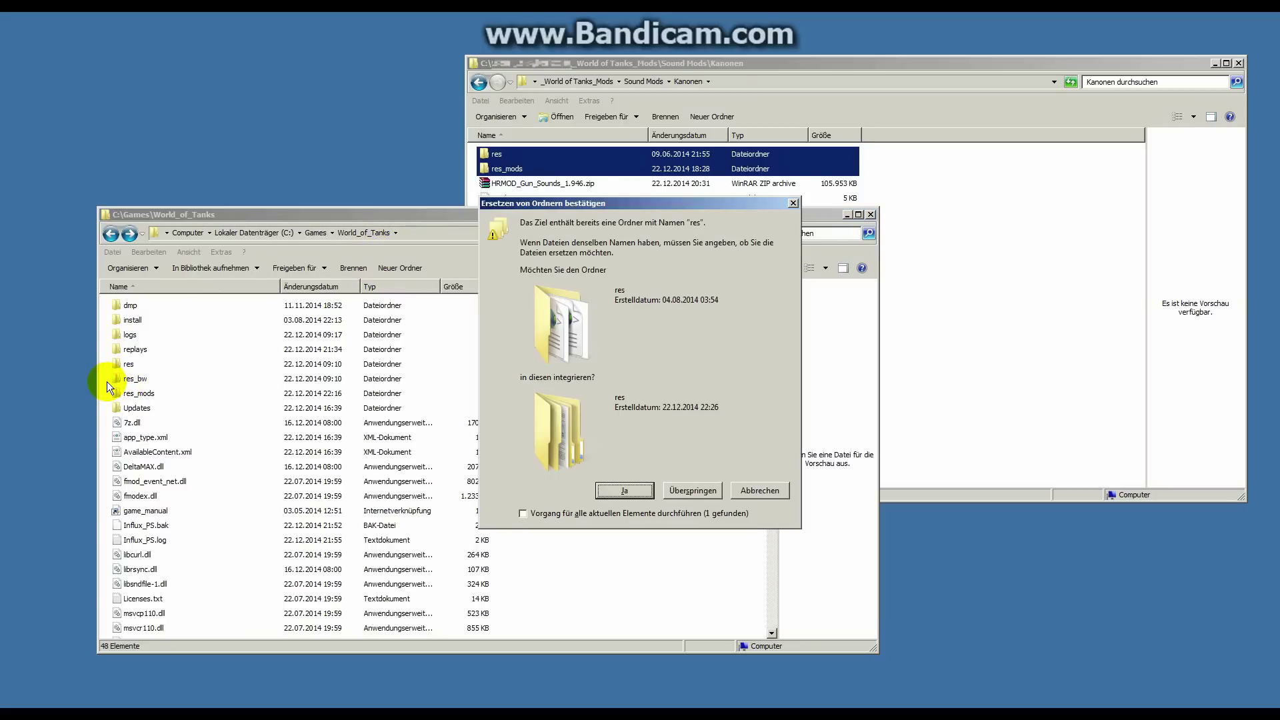
{"action": "left_click", "coordinate": [616, 492]}
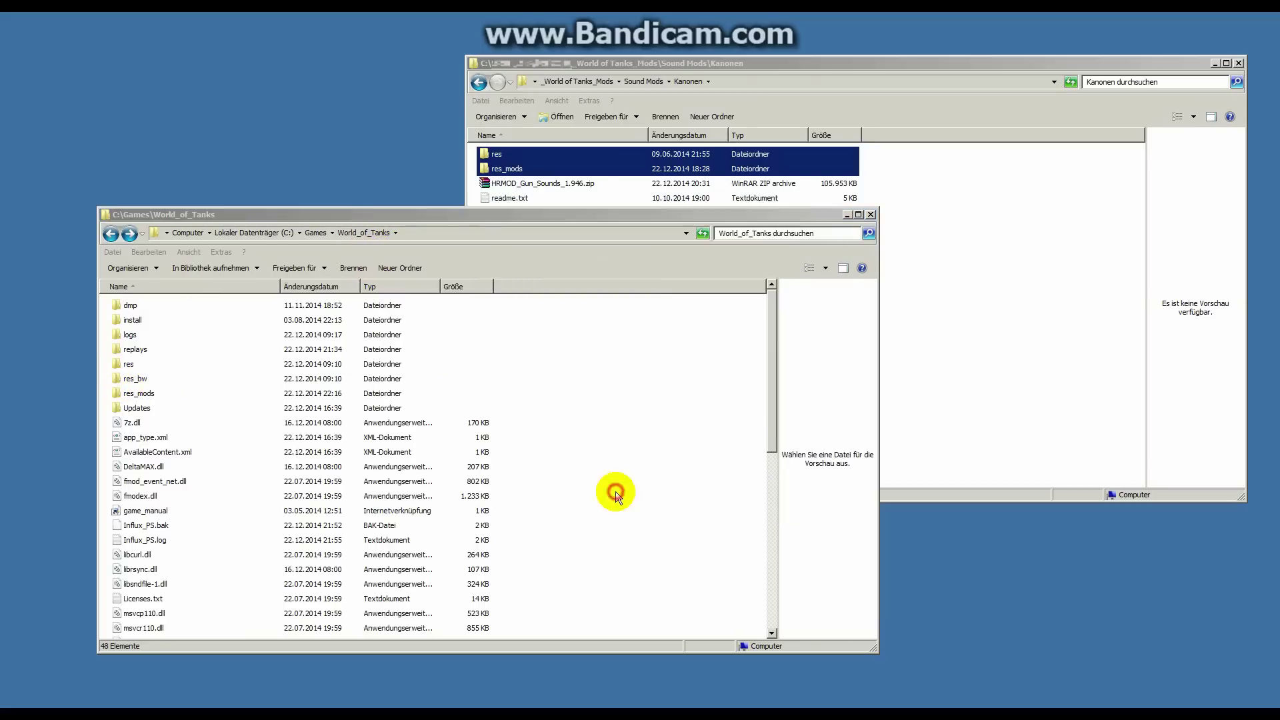
{"action": "left_click", "coordinate": [615, 491]}
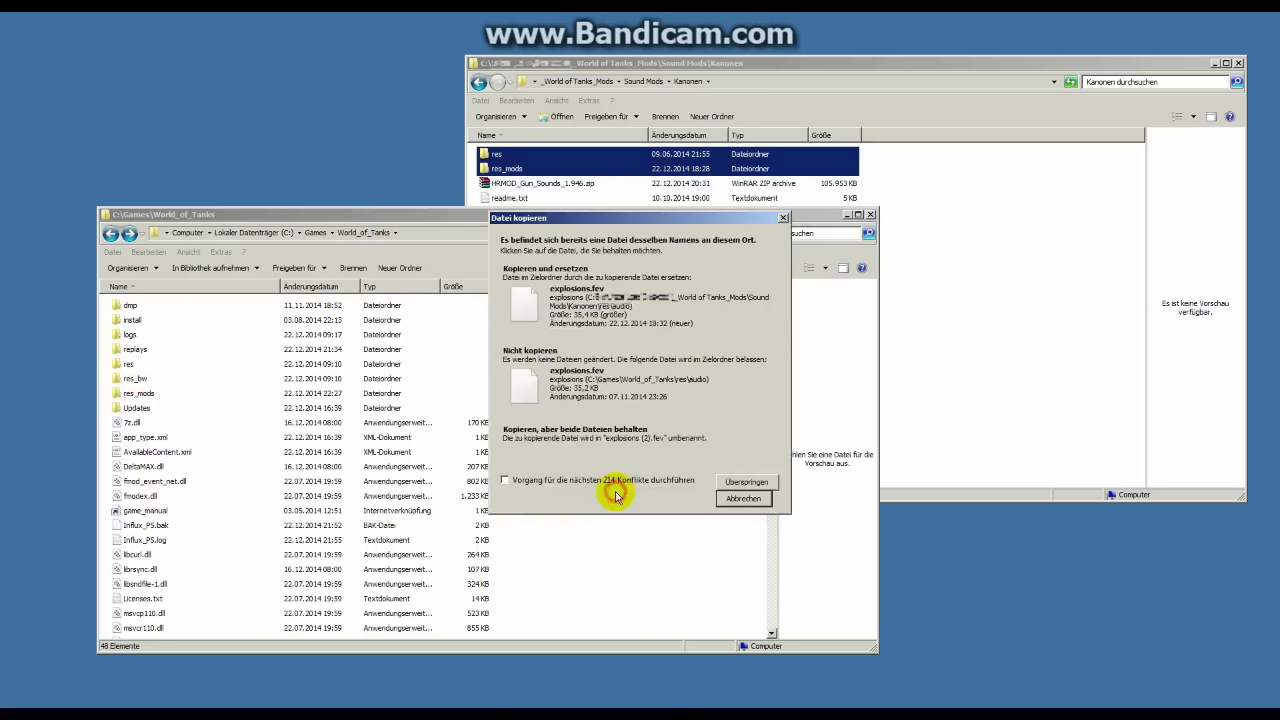
{"action": "left_click", "coordinate": [506, 479]}
{"action": "left_click", "coordinate": [554, 309]}
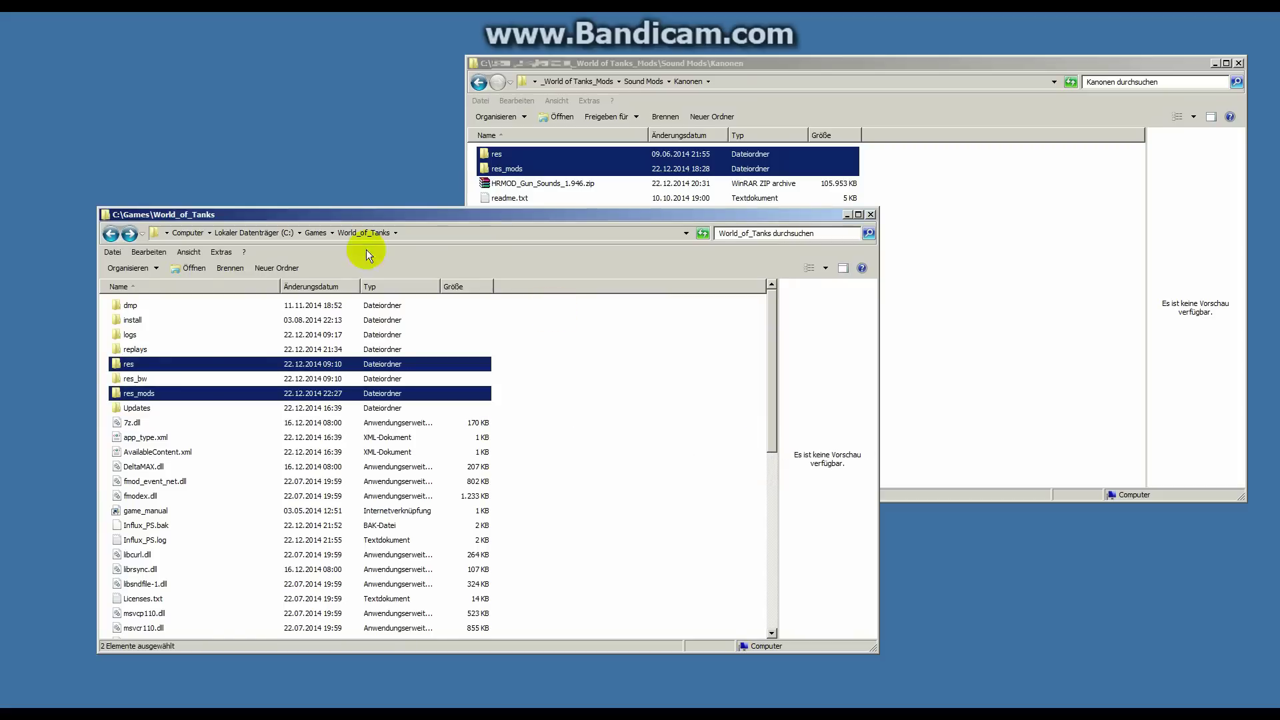
{"action": "left_click", "coordinate": [106, 406]}
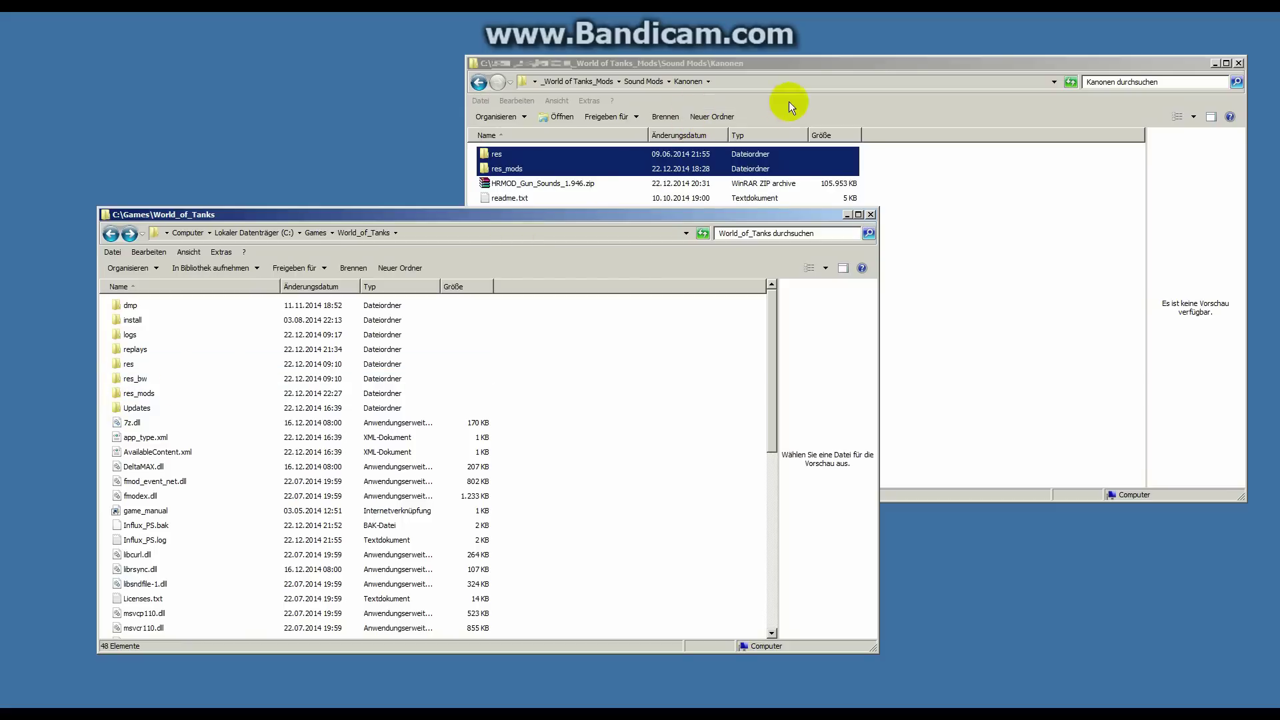
Step: Examine the scripts folder inside the Kanonen res_mods folder and return to Kanonen
{"action": "left_click", "coordinate": [841, 61]}
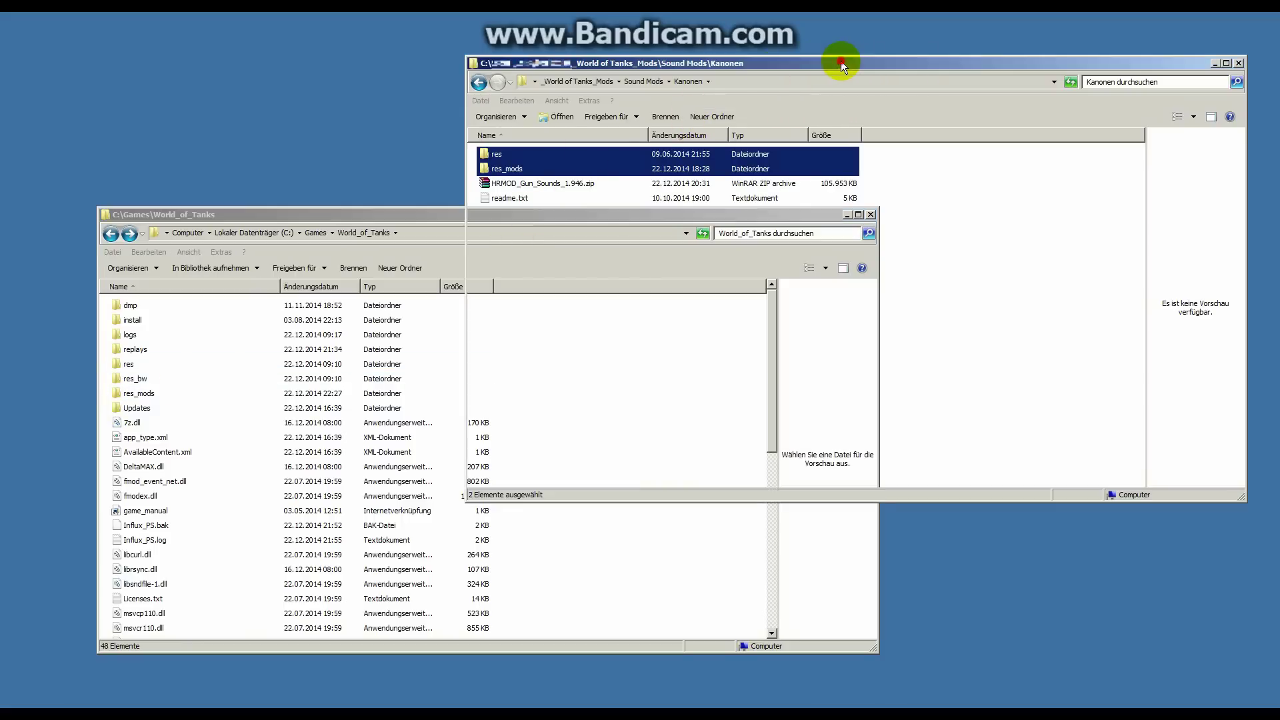
{"action": "left_click", "coordinate": [502, 220]}
{"action": "double_click", "coordinate": [503, 168]}
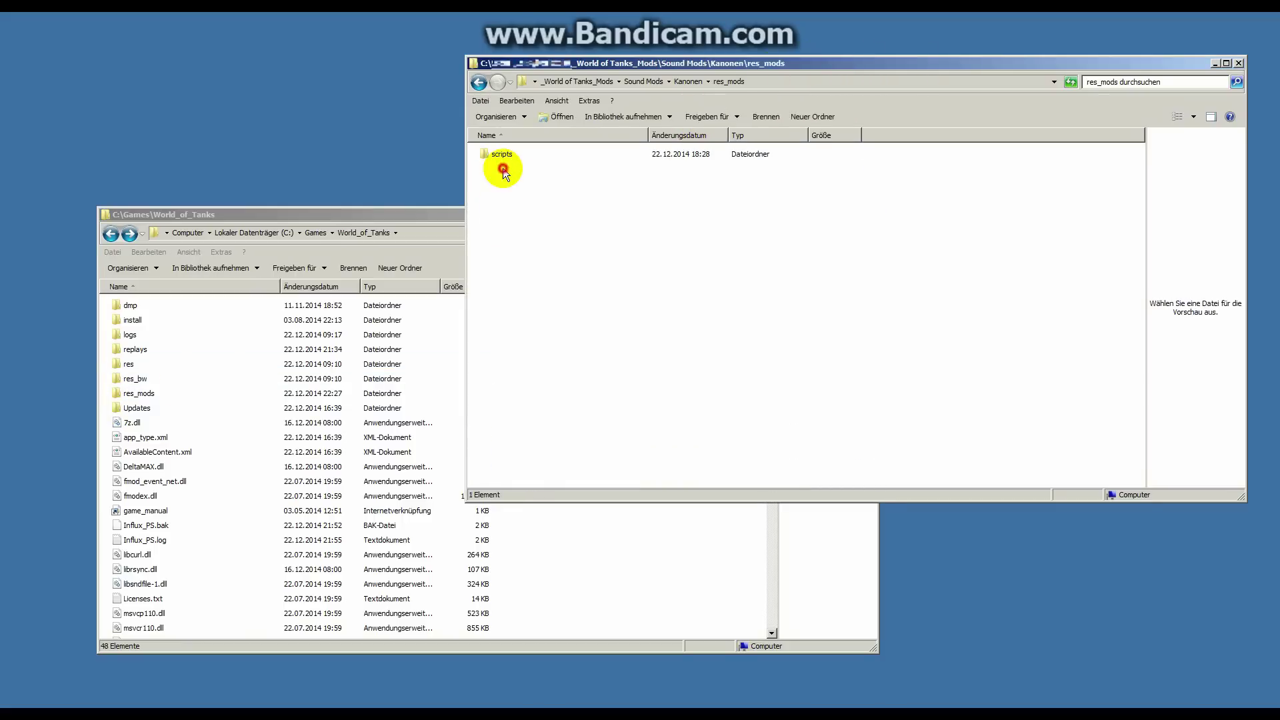
{"action": "double_click", "coordinate": [502, 160]}
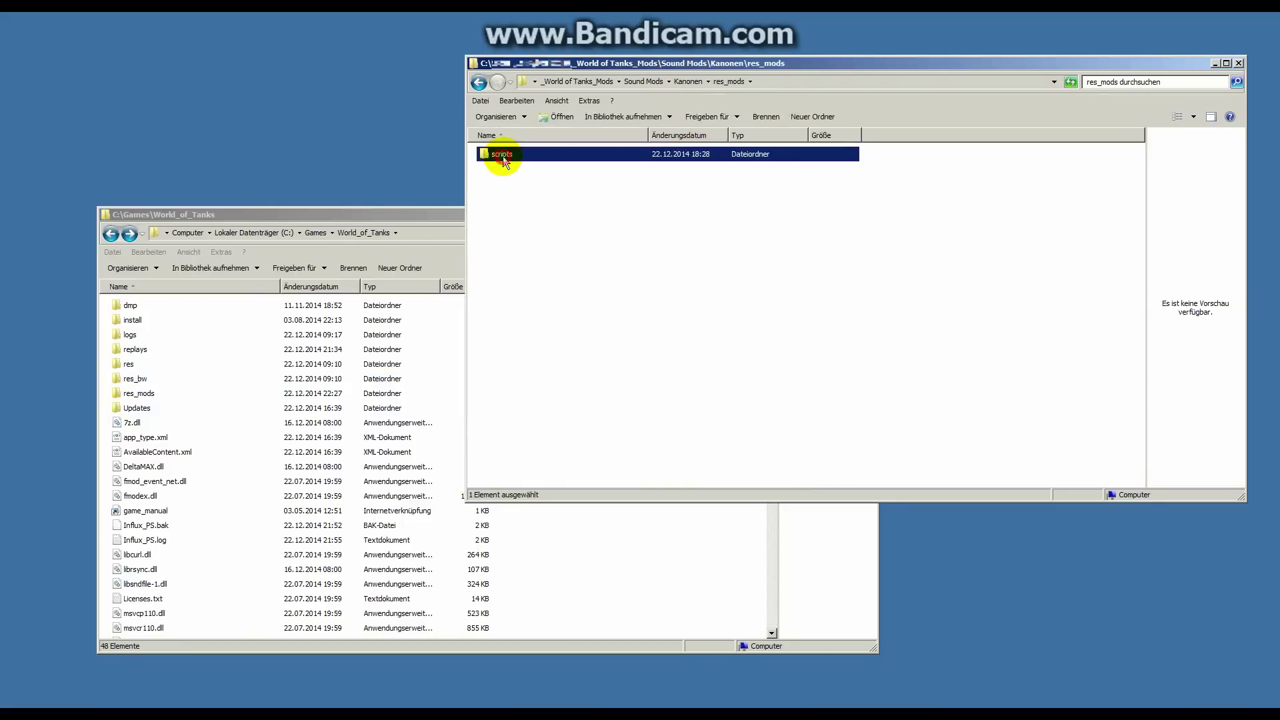
{"action": "left_click", "coordinate": [479, 83]}
{"action": "left_click", "coordinate": [479, 83]}
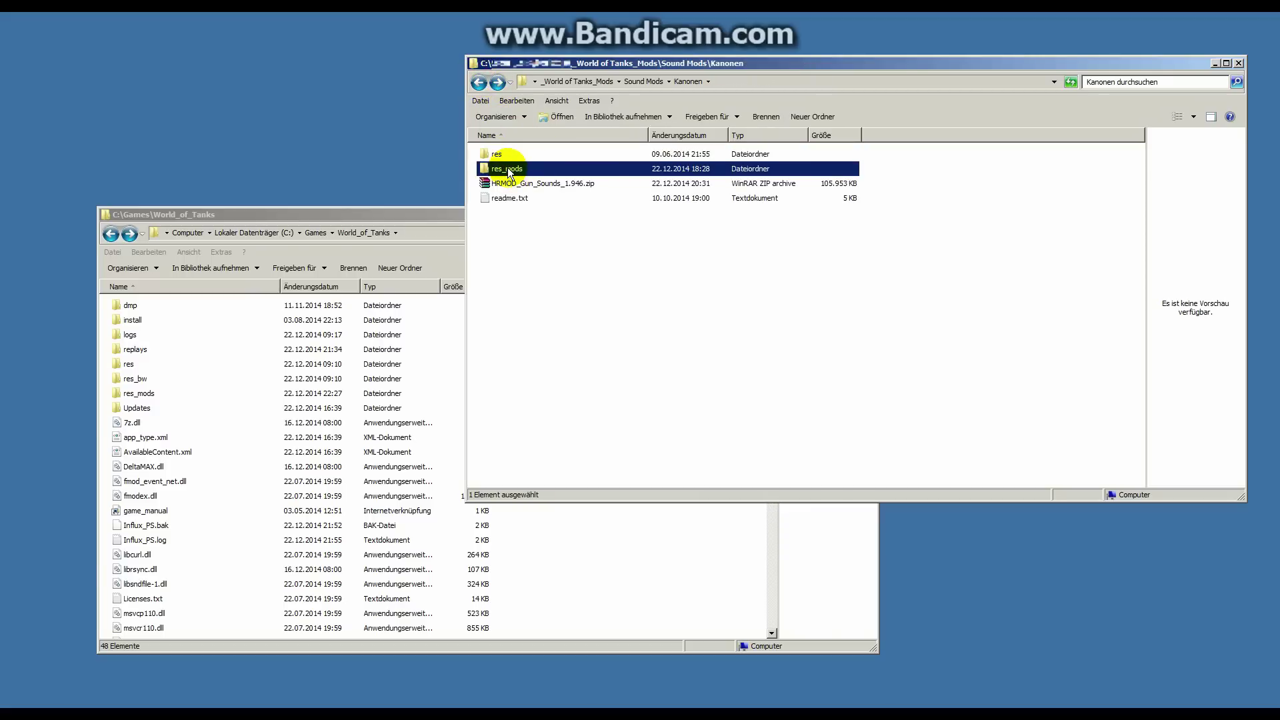
Step: Check the game's res\audio and res_mods\0.9.5 folders, and return to the World_of_Tanks folder
{"action": "left_click", "coordinate": [129, 395]}
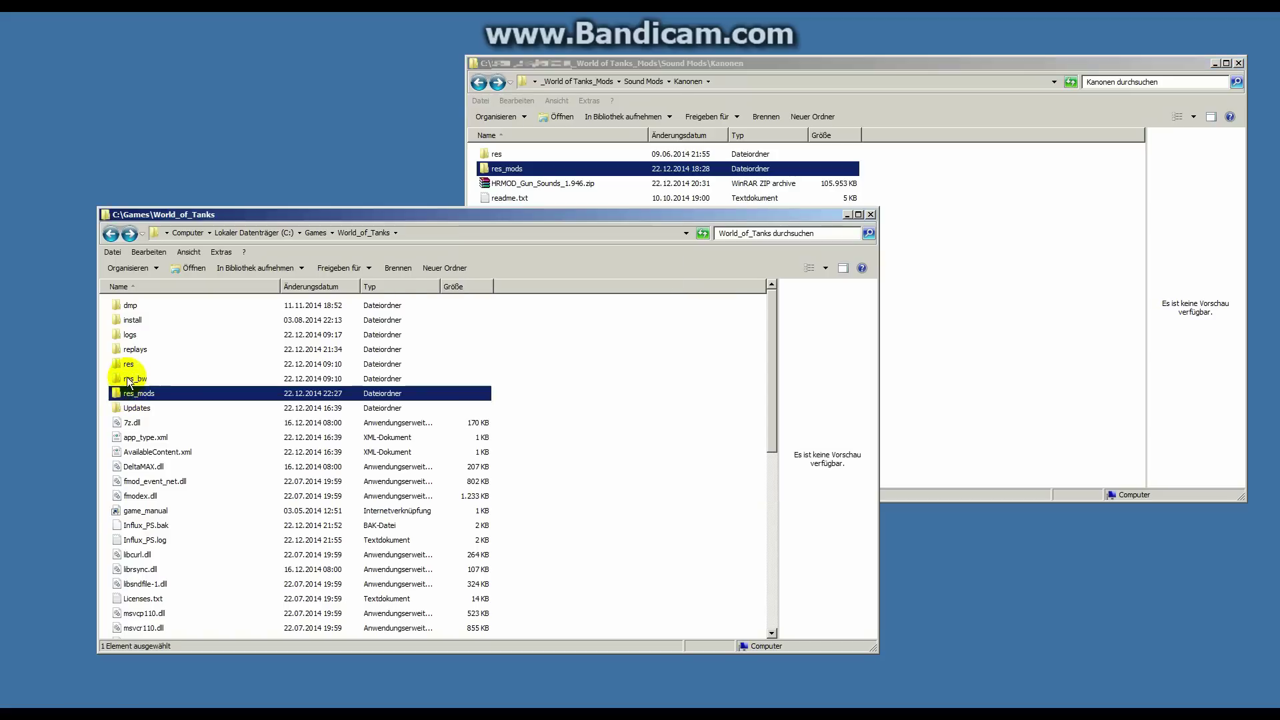
{"action": "double_click", "coordinate": [127, 365]}
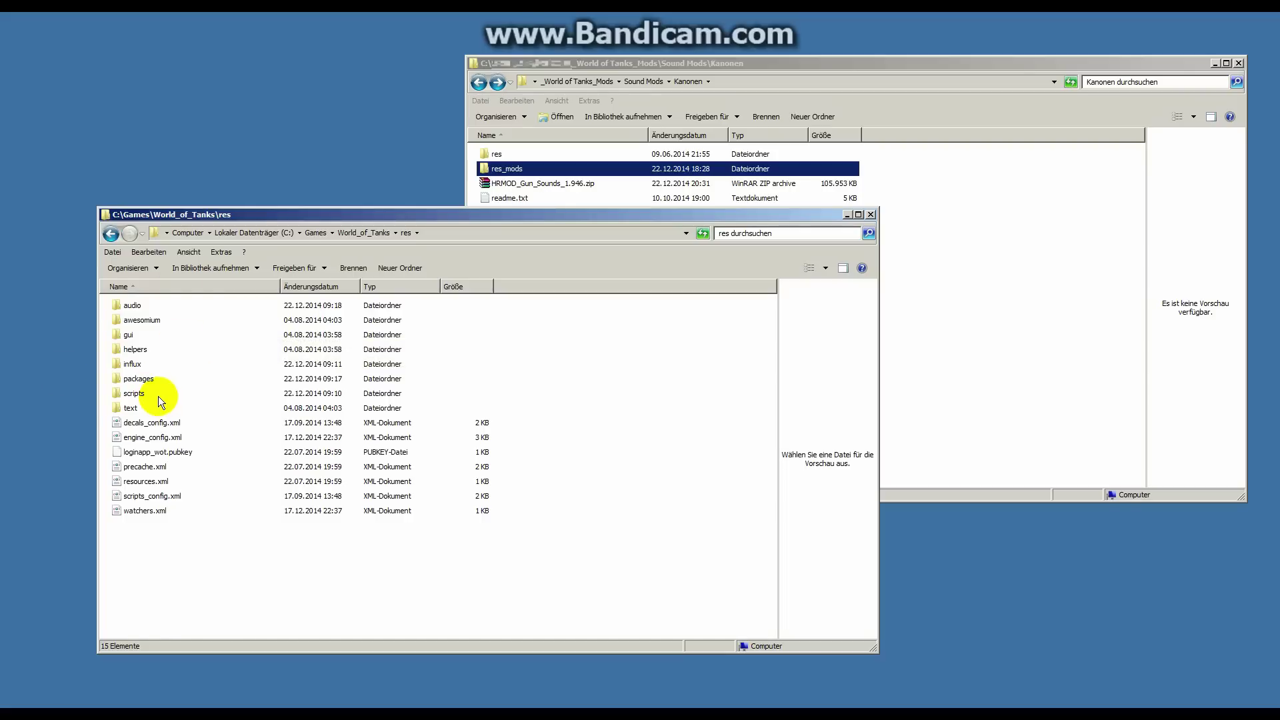
{"action": "double_click", "coordinate": [131, 305]}
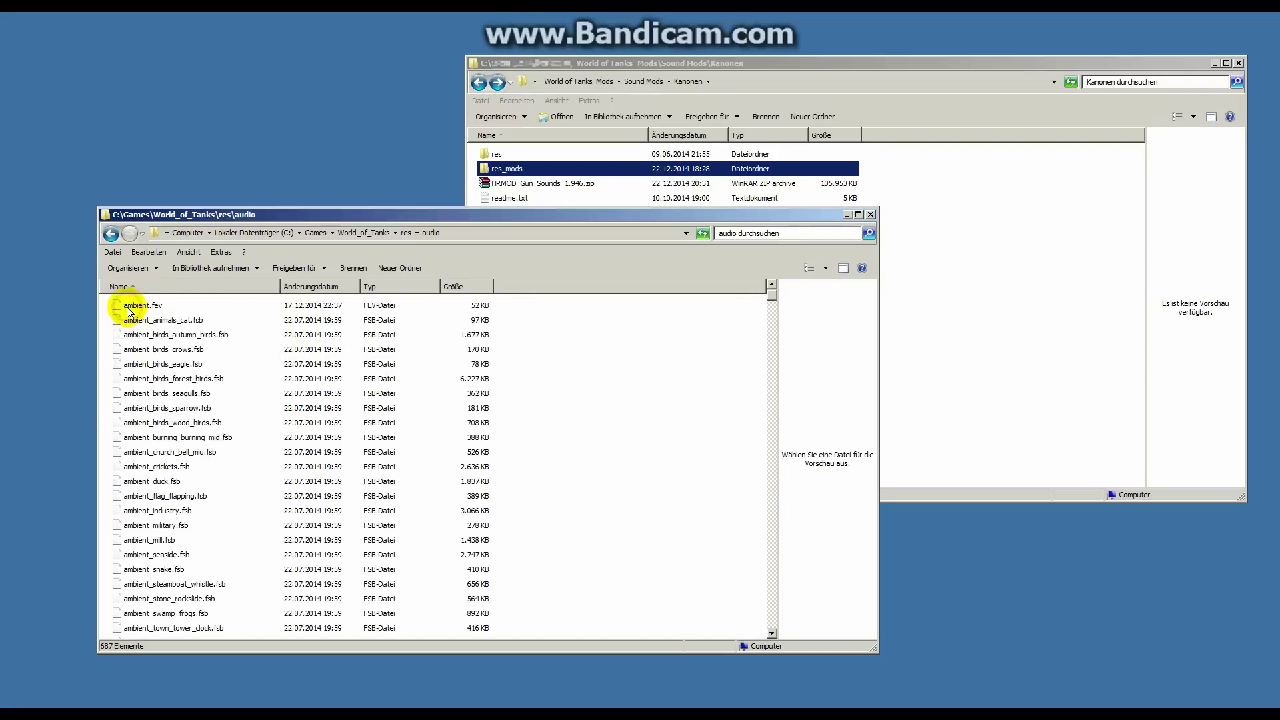
{"action": "left_click", "coordinate": [110, 234]}
{"action": "left_click", "coordinate": [109, 233]}
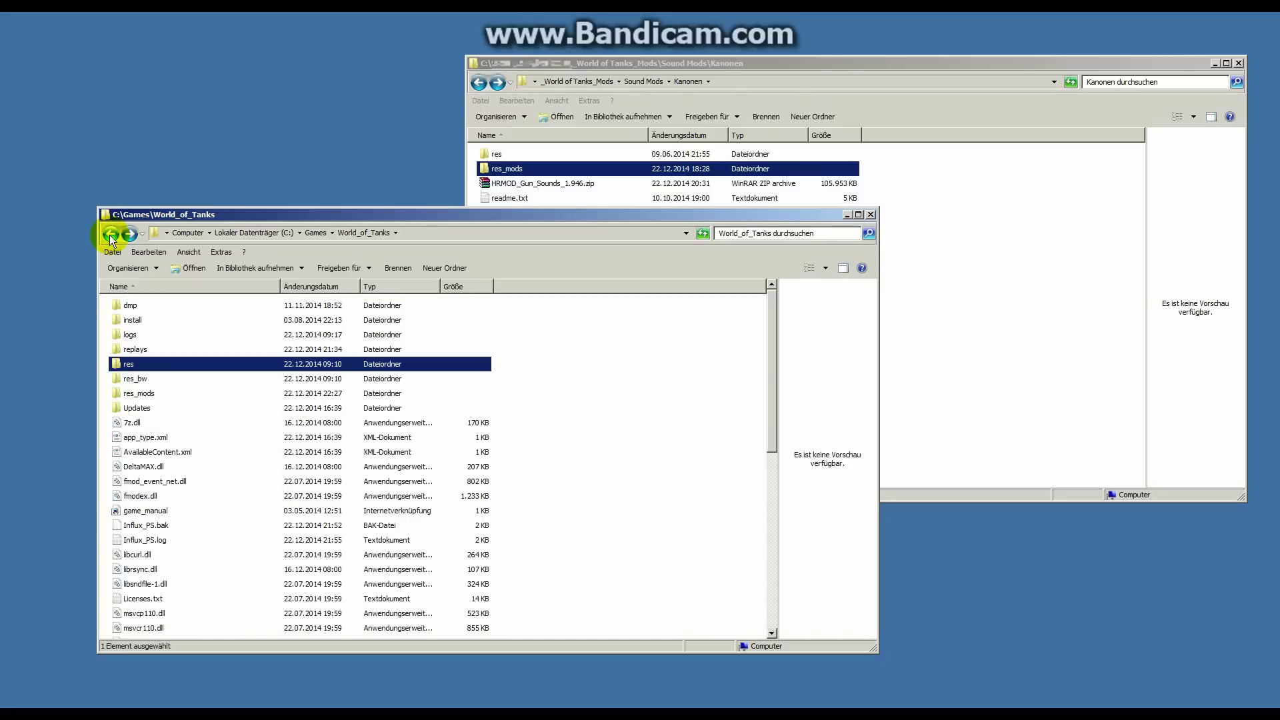
{"action": "double_click", "coordinate": [140, 393]}
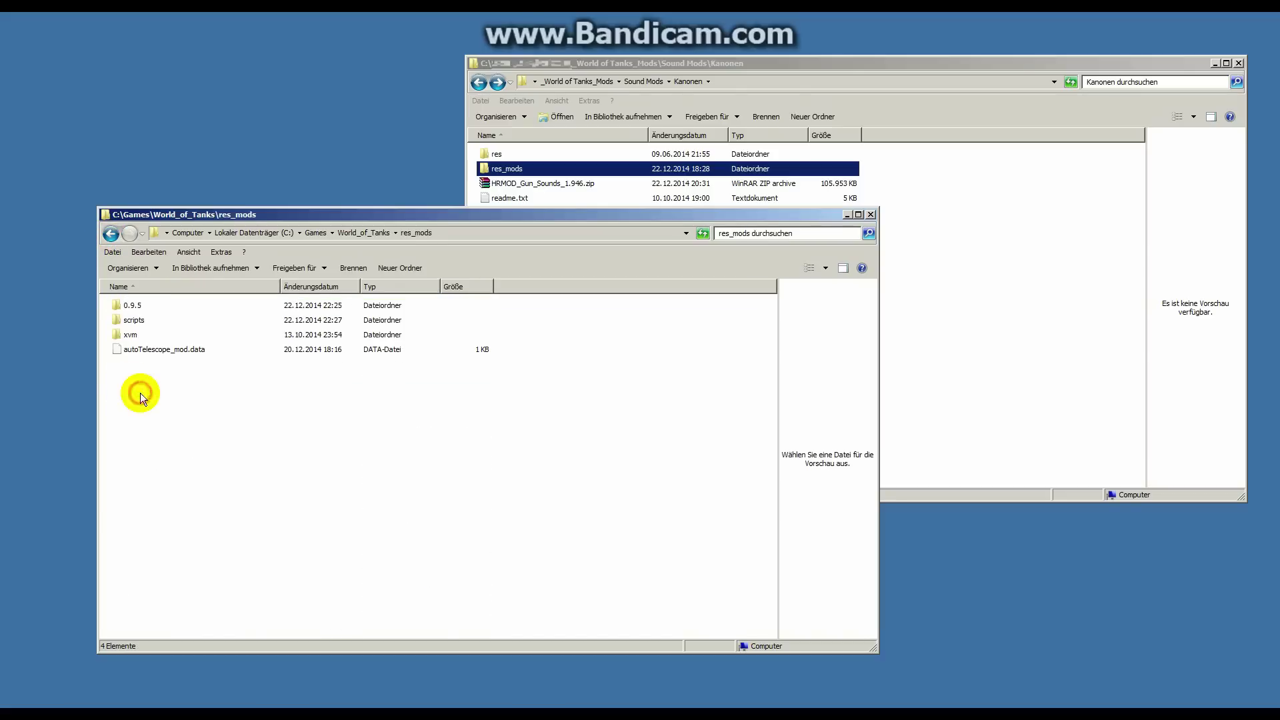
{"action": "double_click", "coordinate": [129, 308]}
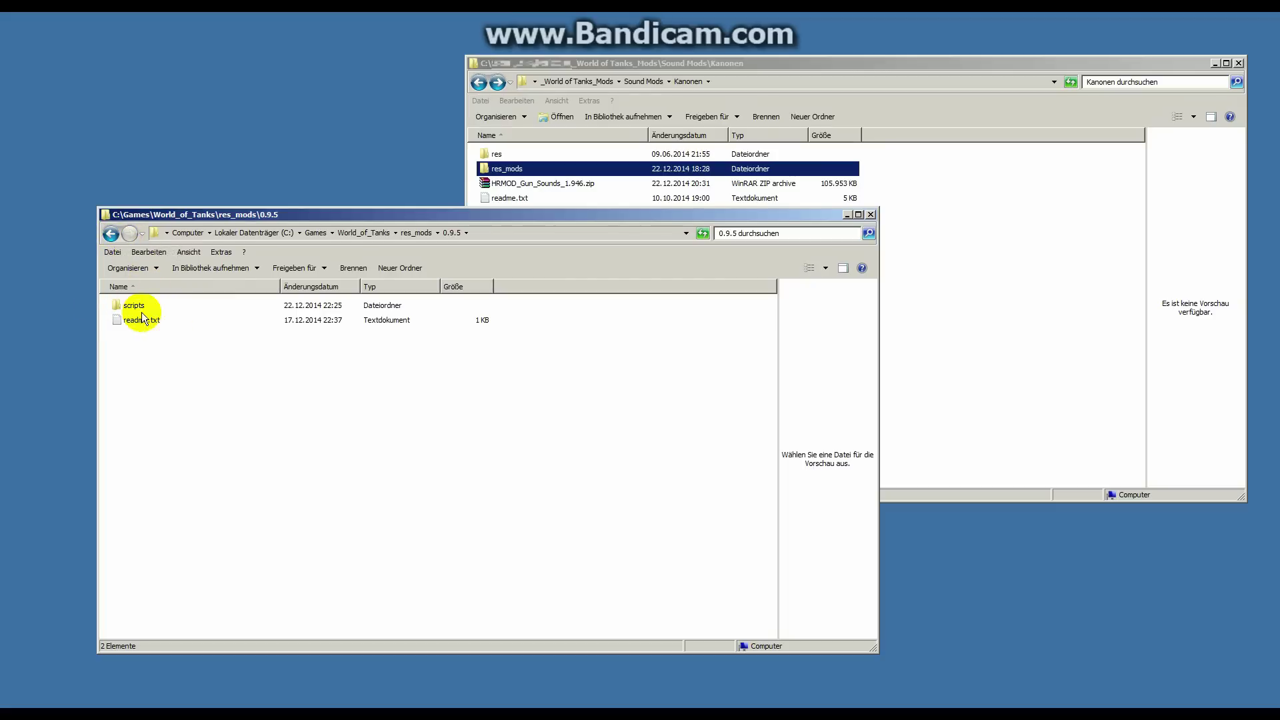
{"action": "left_click", "coordinate": [110, 234]}
{"action": "left_click", "coordinate": [110, 234]}
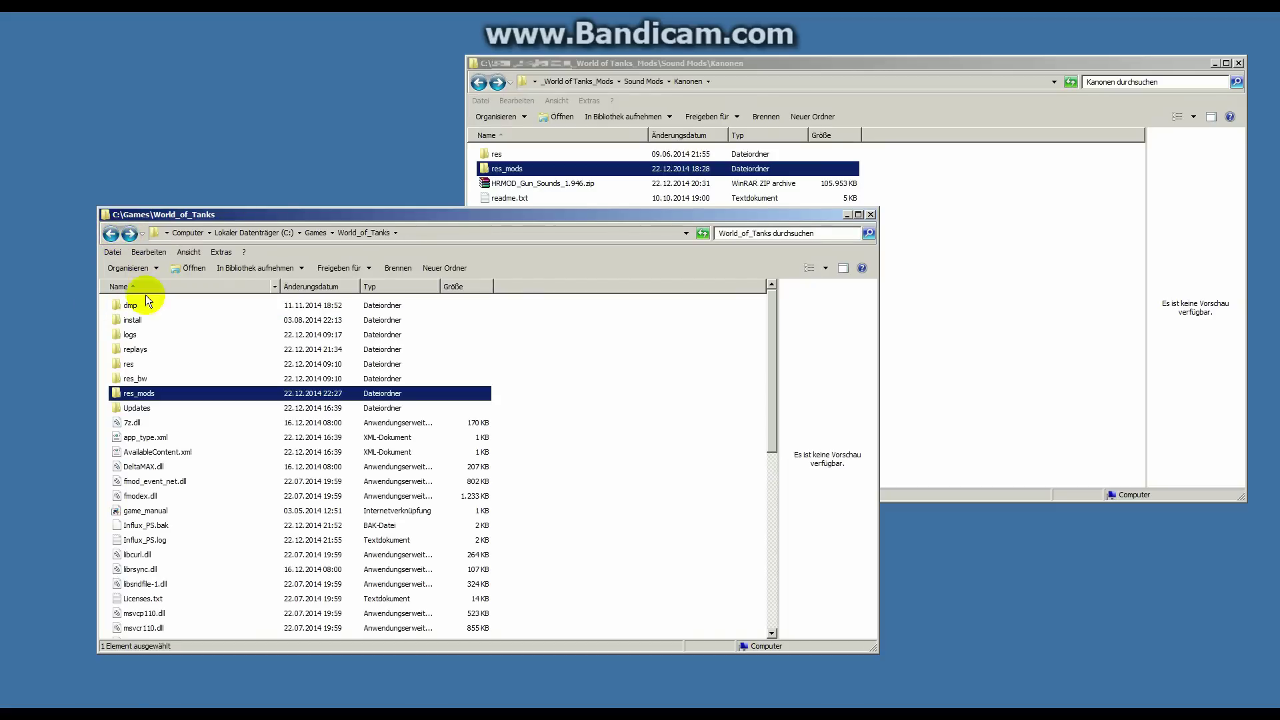
{"action": "mouse_move", "coordinate": [166, 393]}
{"action": "mouse_move", "coordinate": [140, 364]}
{"action": "mouse_move", "coordinate": [213, 346]}
{"action": "left_click", "coordinate": [775, 65]}
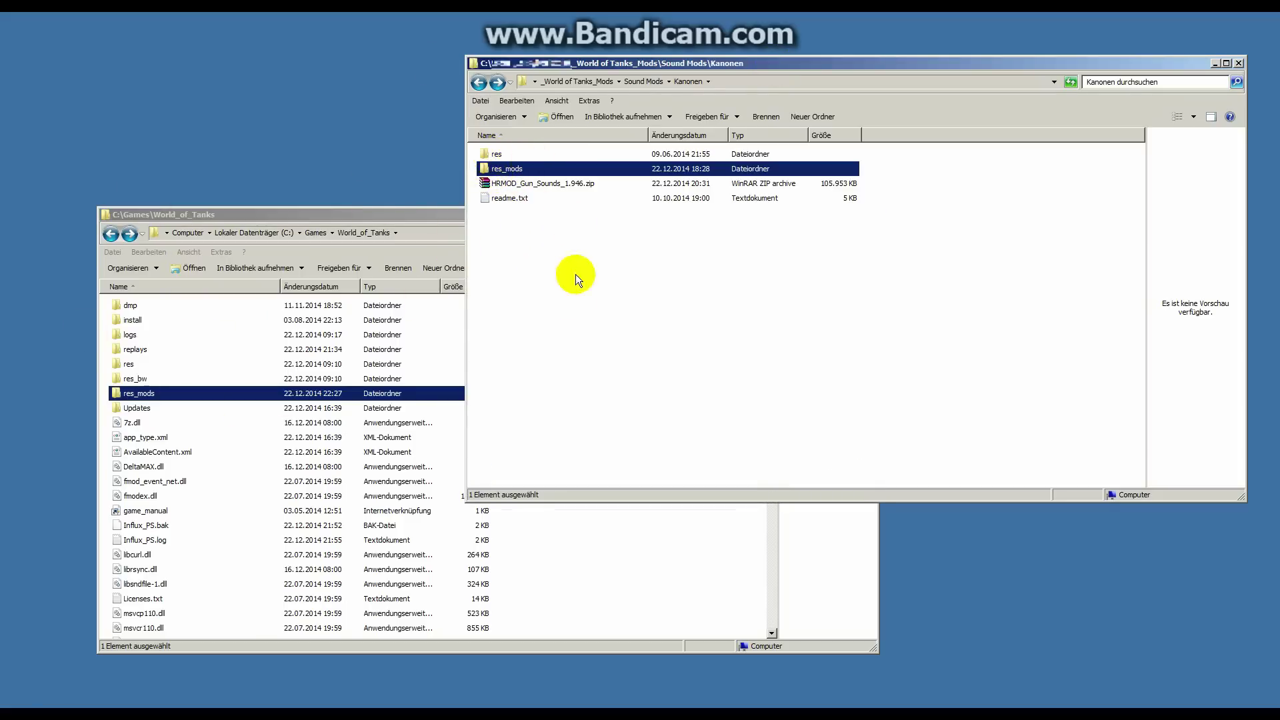
{"action": "left_click", "coordinate": [182, 367]}
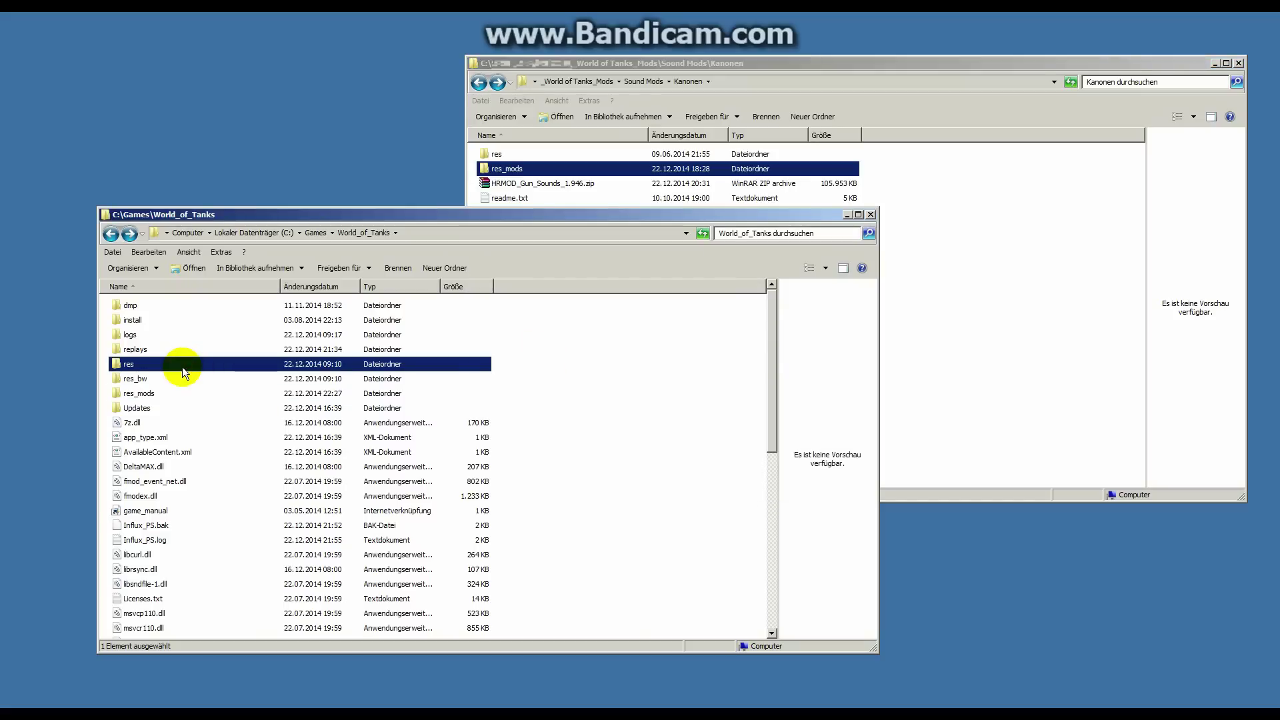